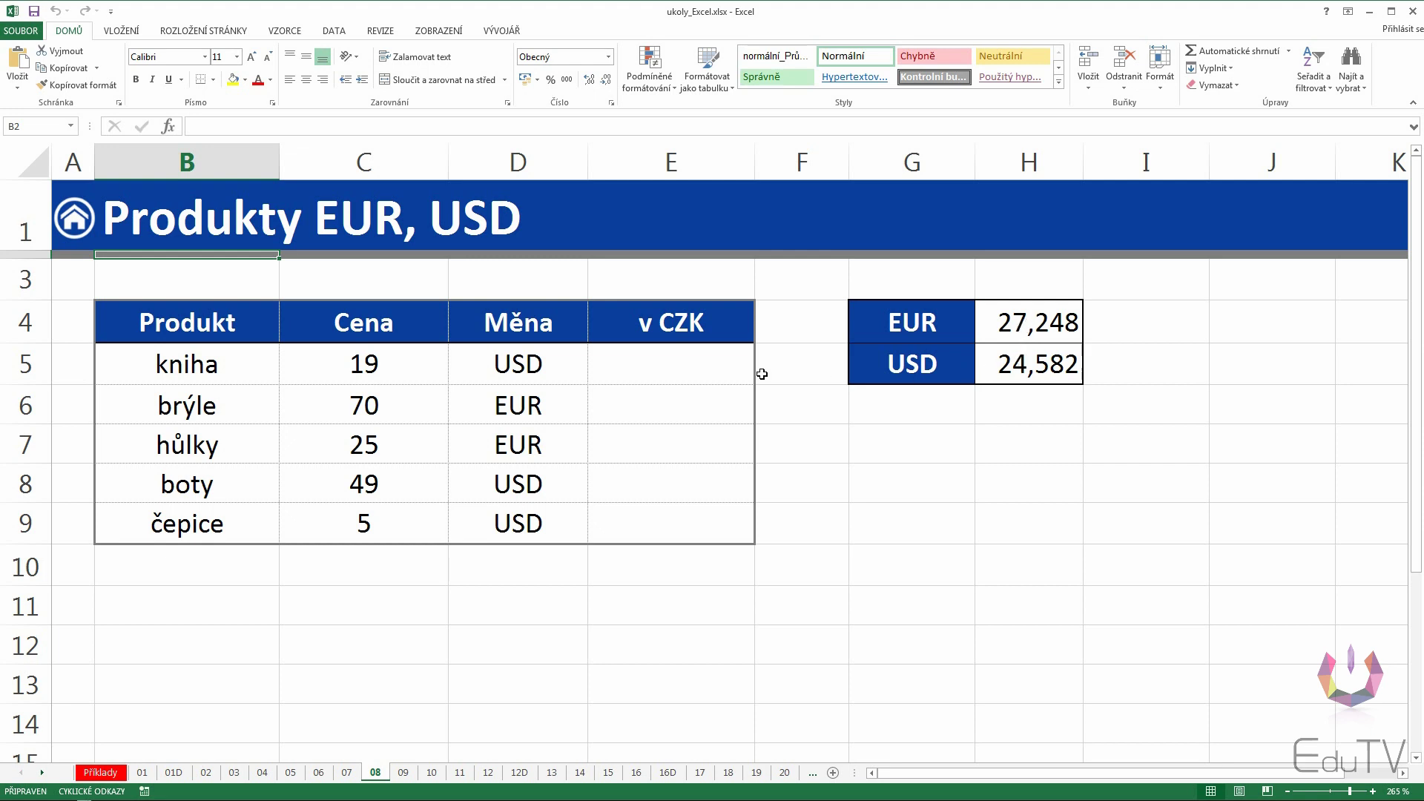
- Select the empty v CZK cells E5 to E9, then return to E5
drag(686, 372, 684, 525)
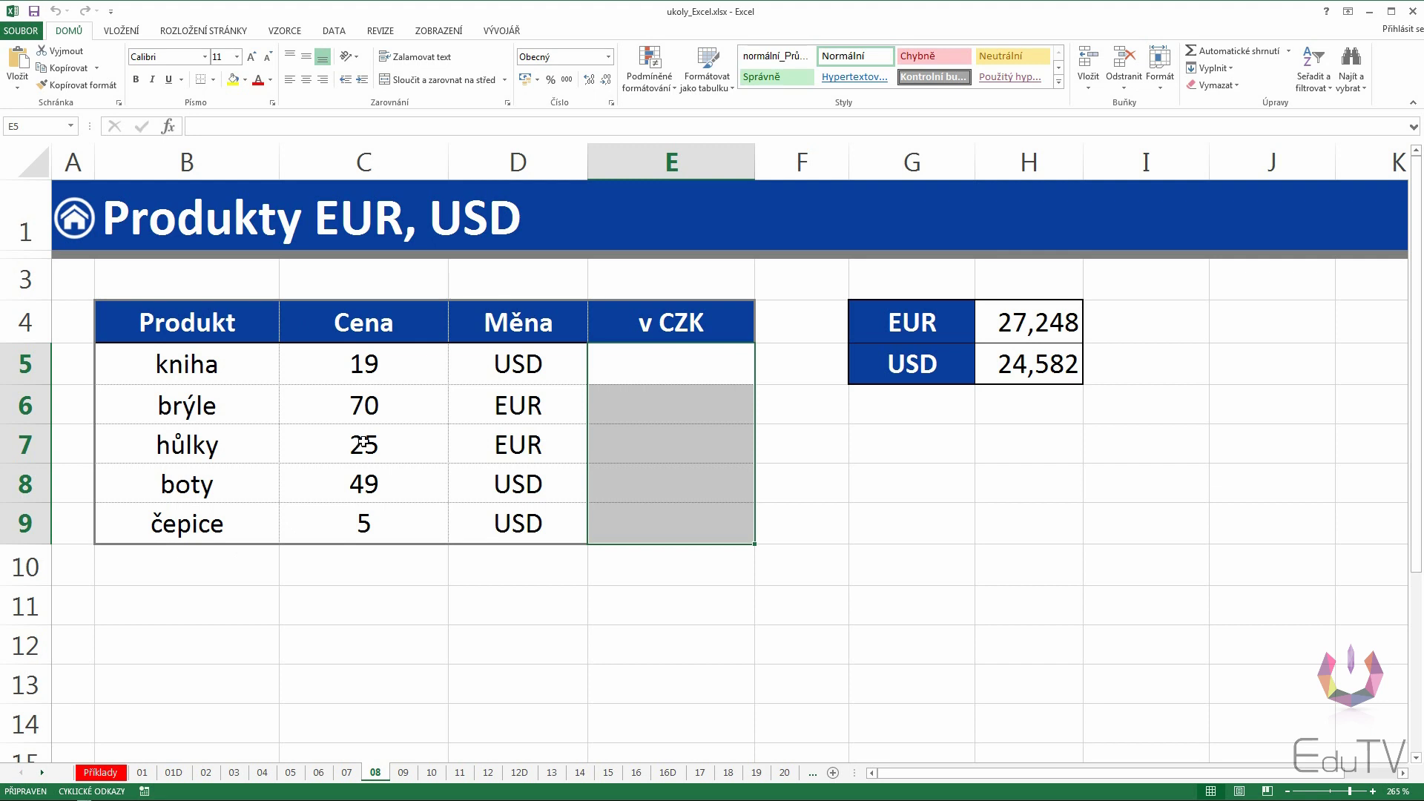
click(626, 375)
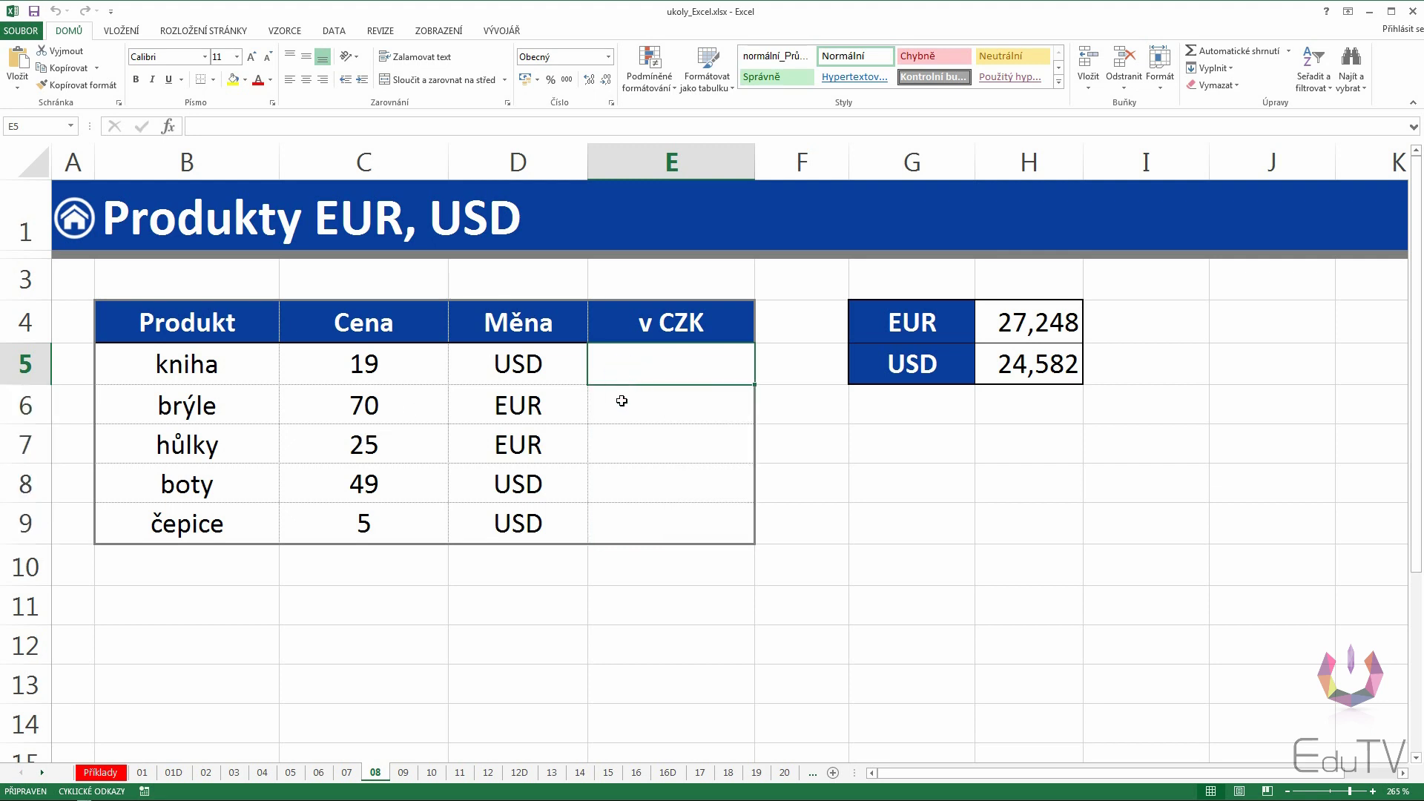
click(621, 405)
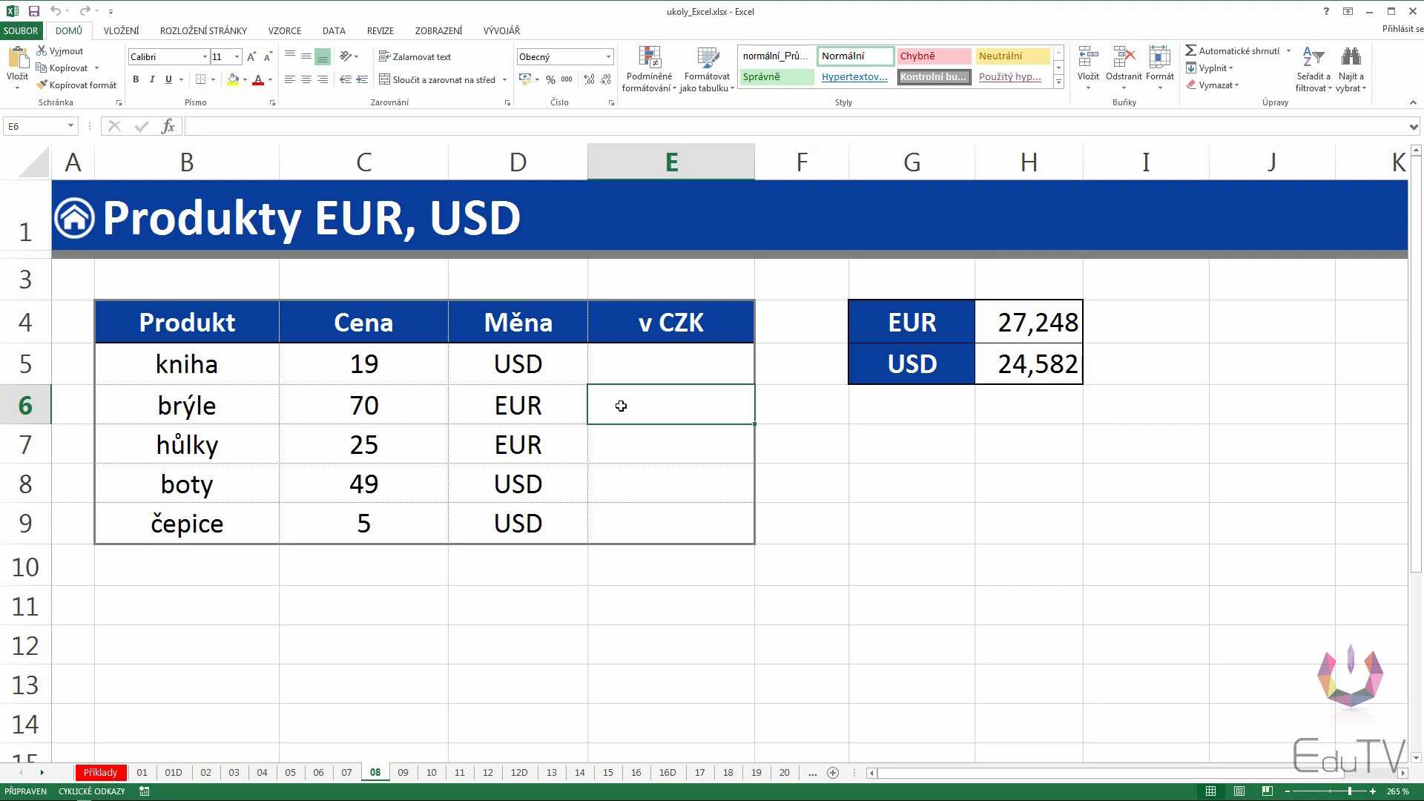
click(641, 361)
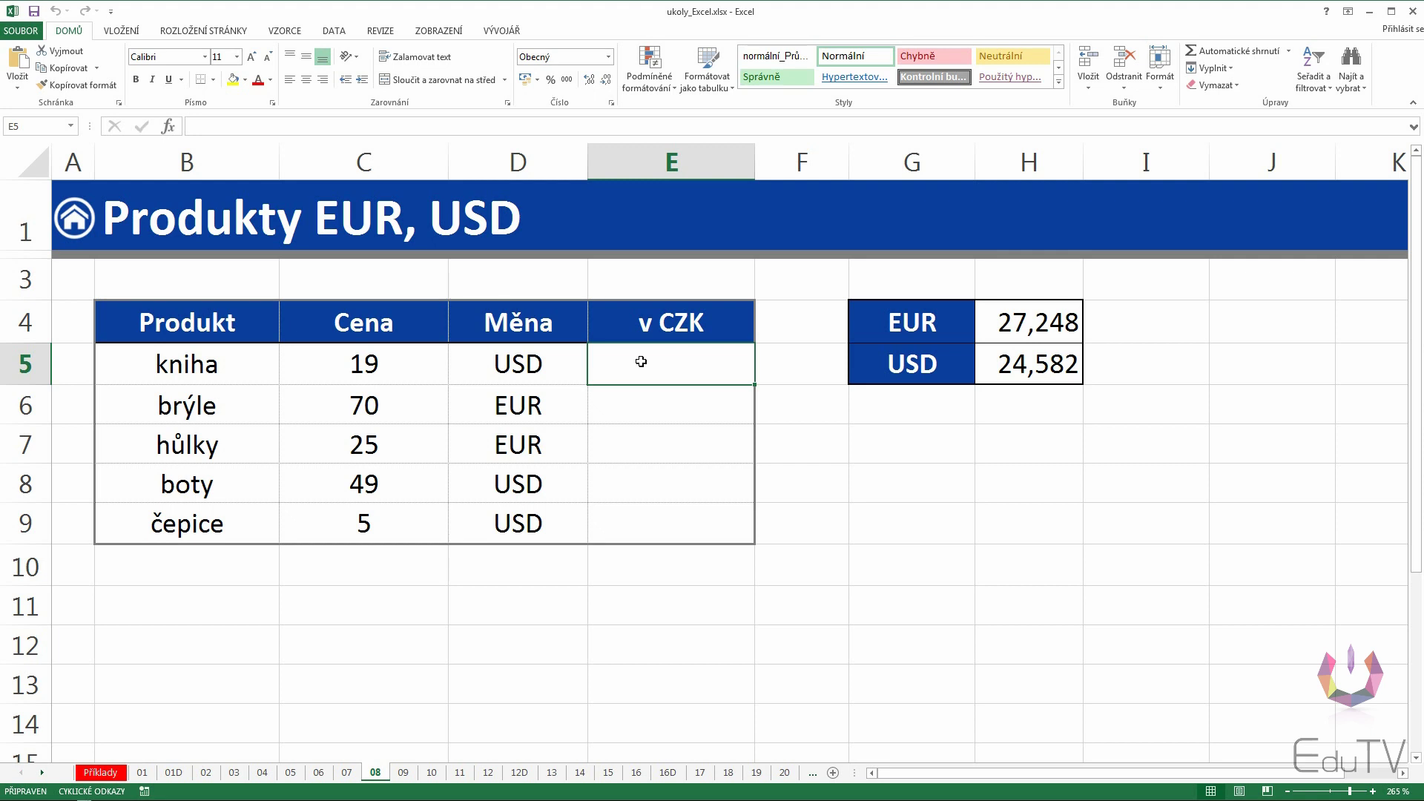
- Check the currencies in D5/D6, prices 19 and 70 in C5/C6, and the USD/EUR rates in H5/H4
click(562, 367)
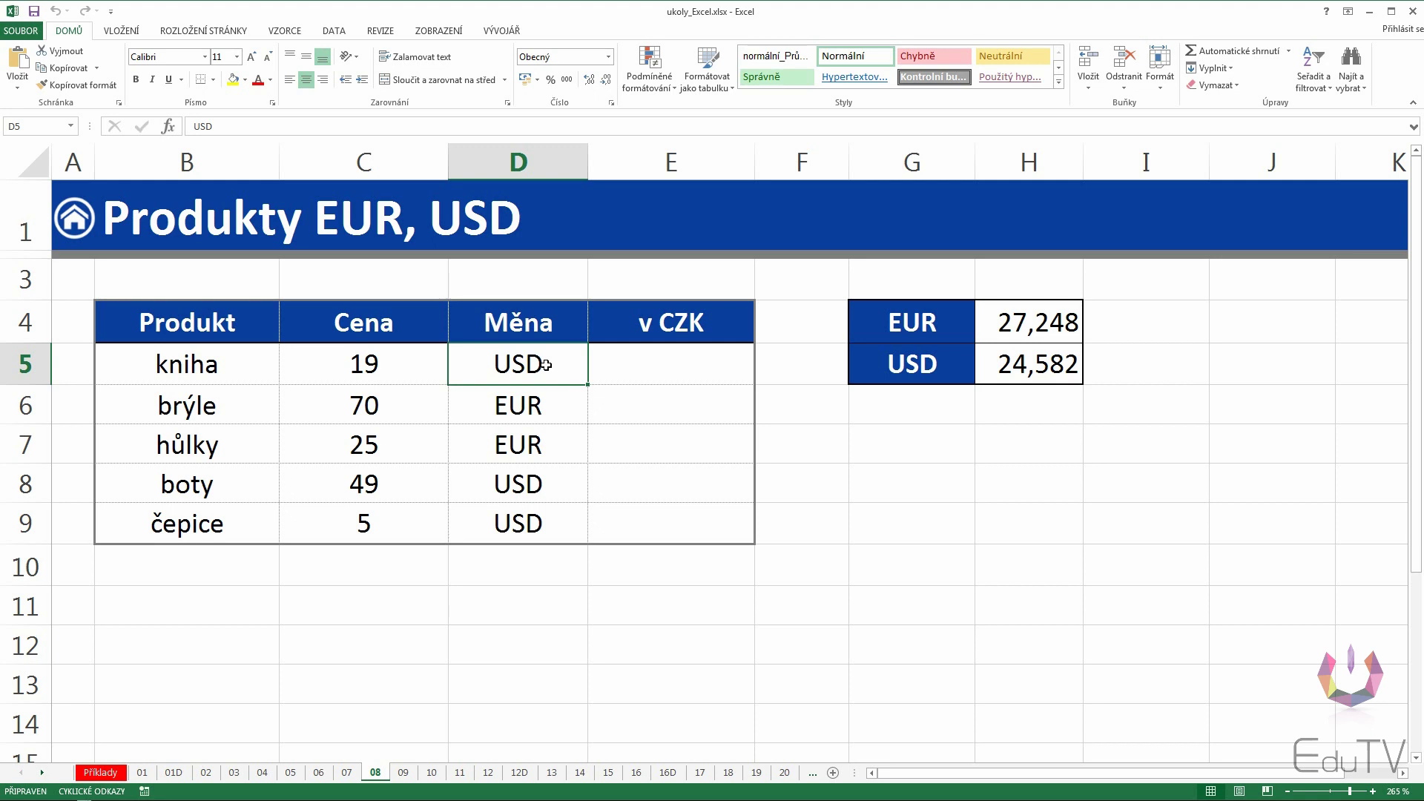
click(389, 366)
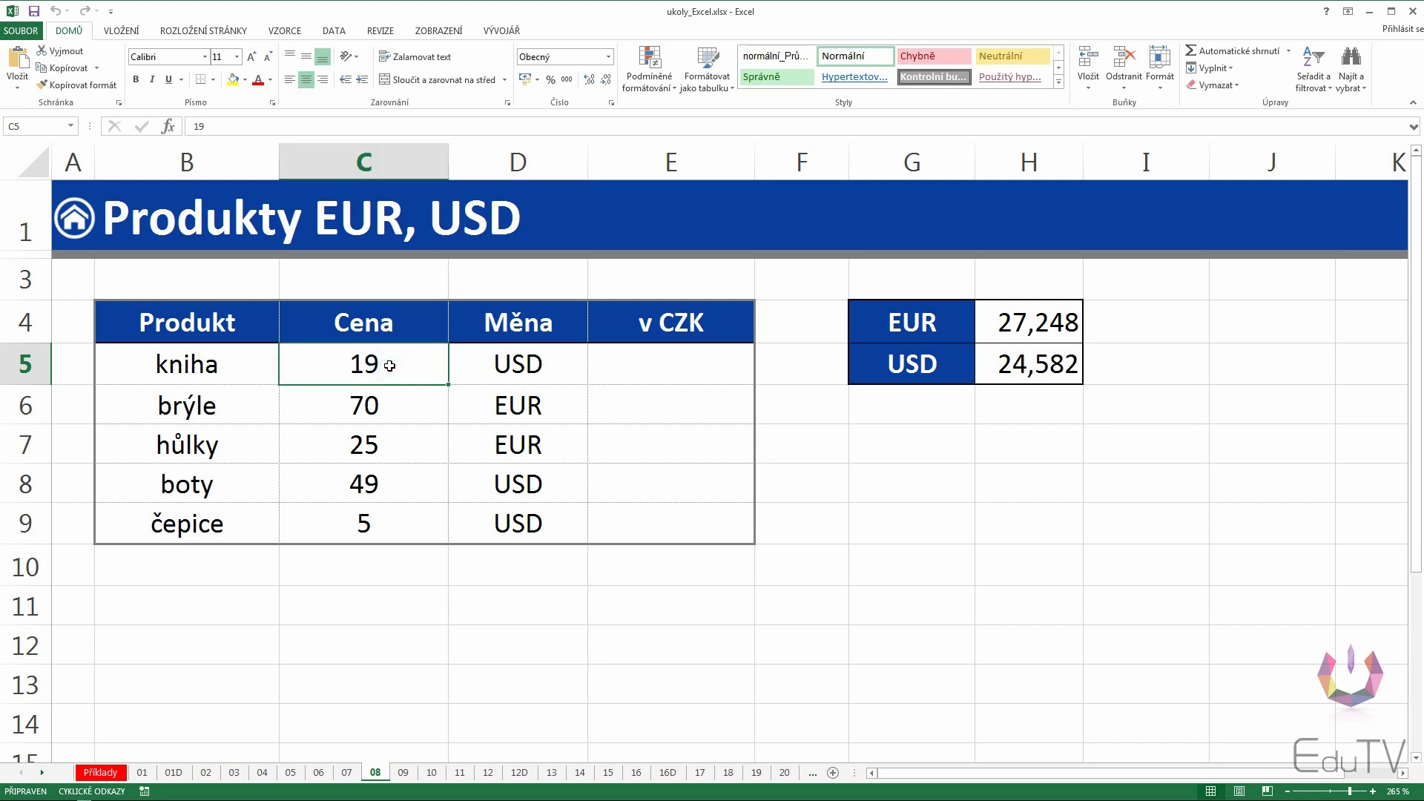
click(1038, 381)
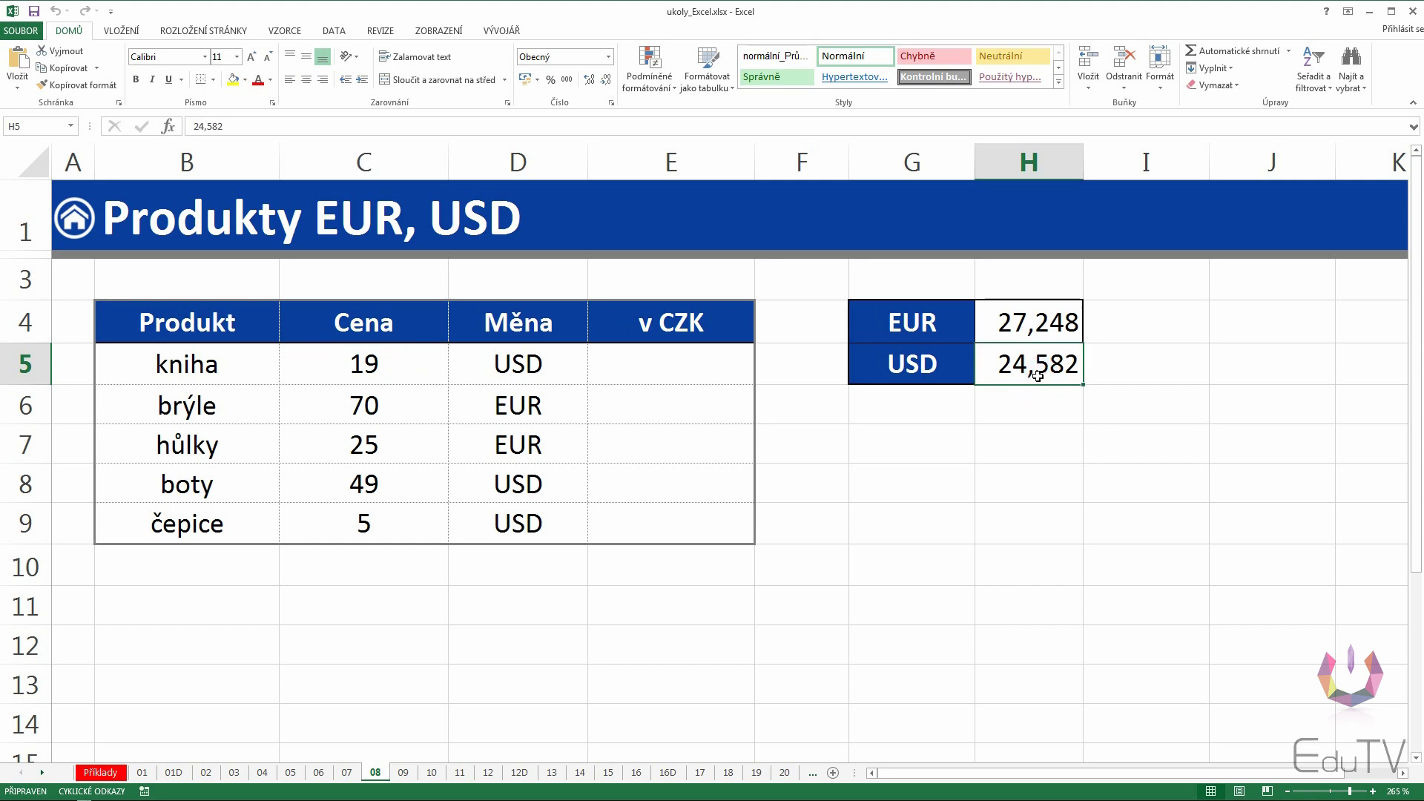
click(552, 369)
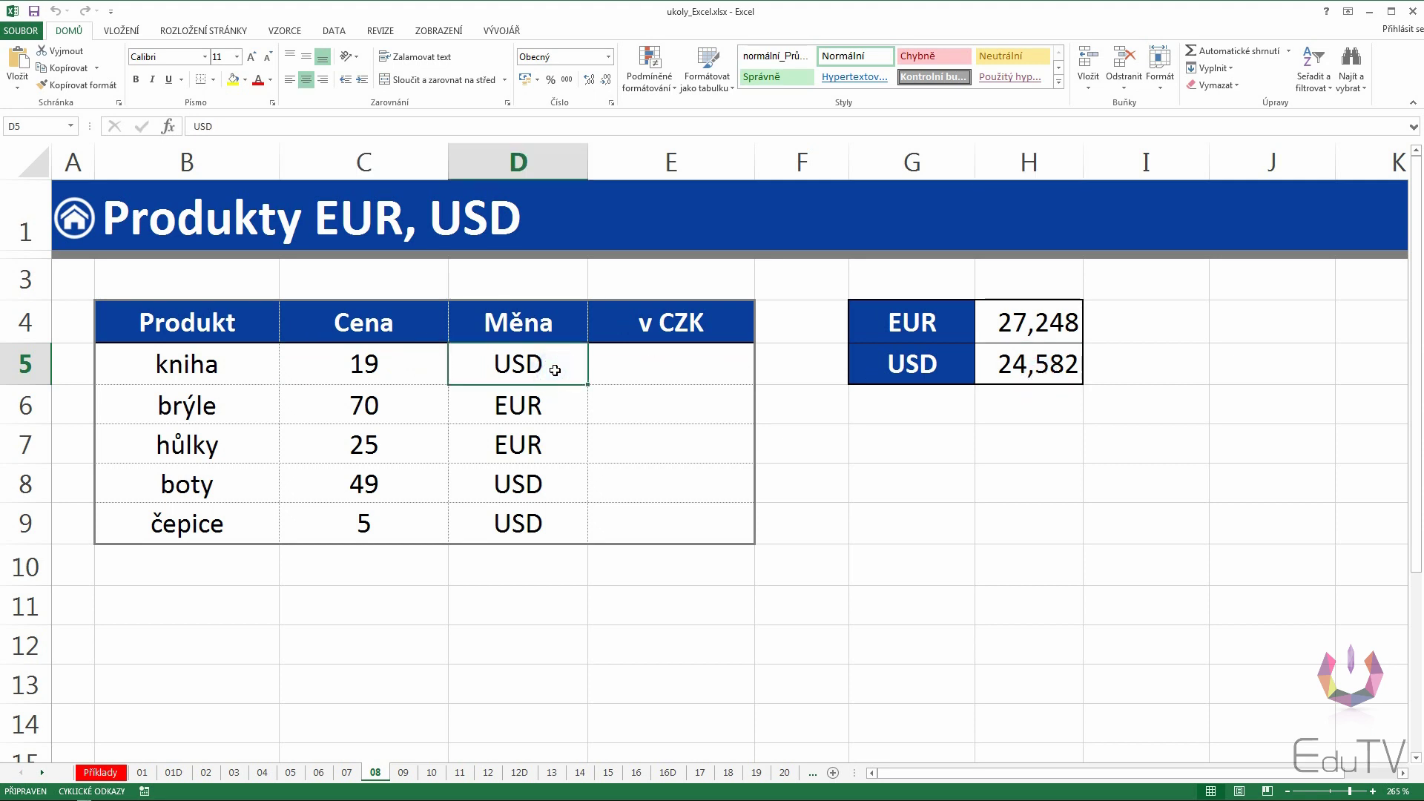
click(544, 414)
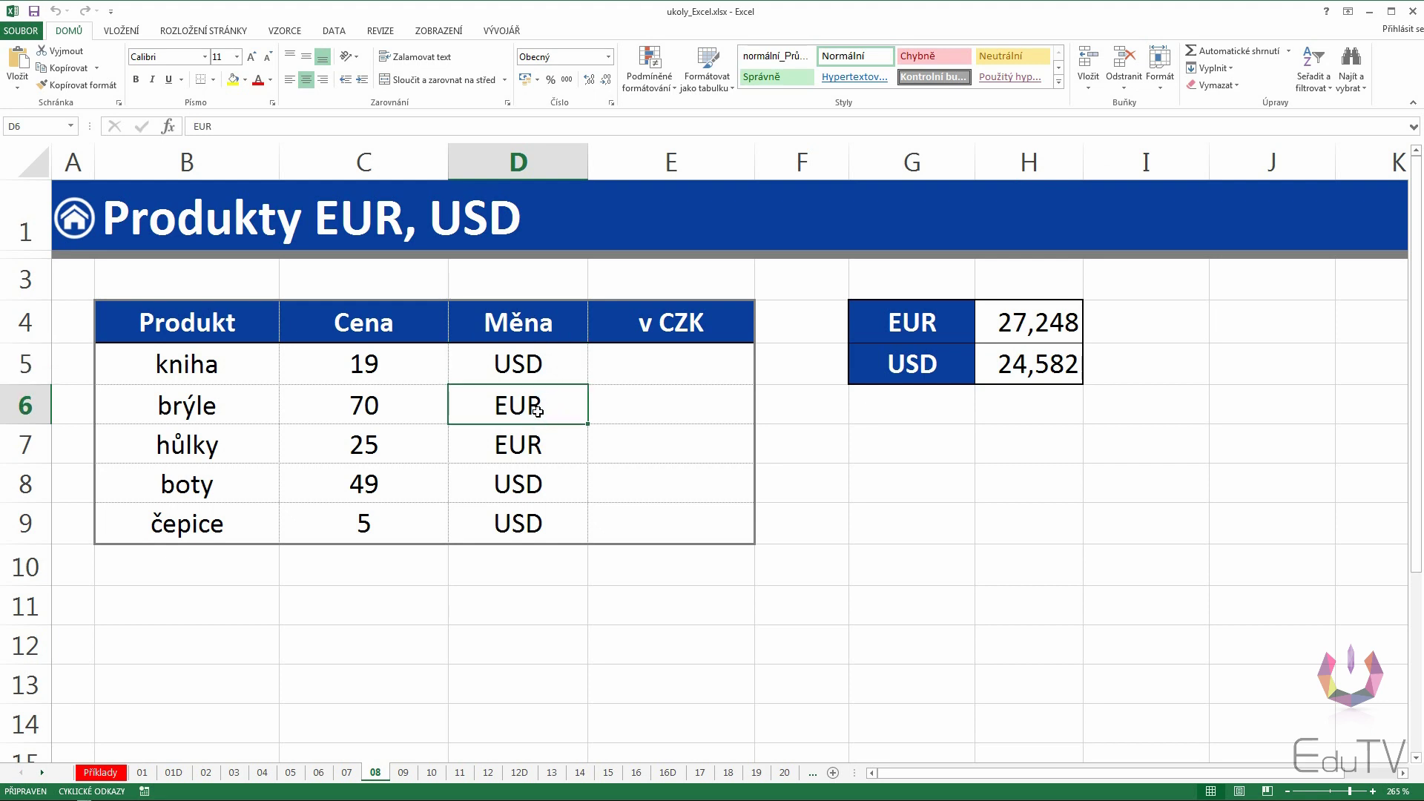
click(391, 410)
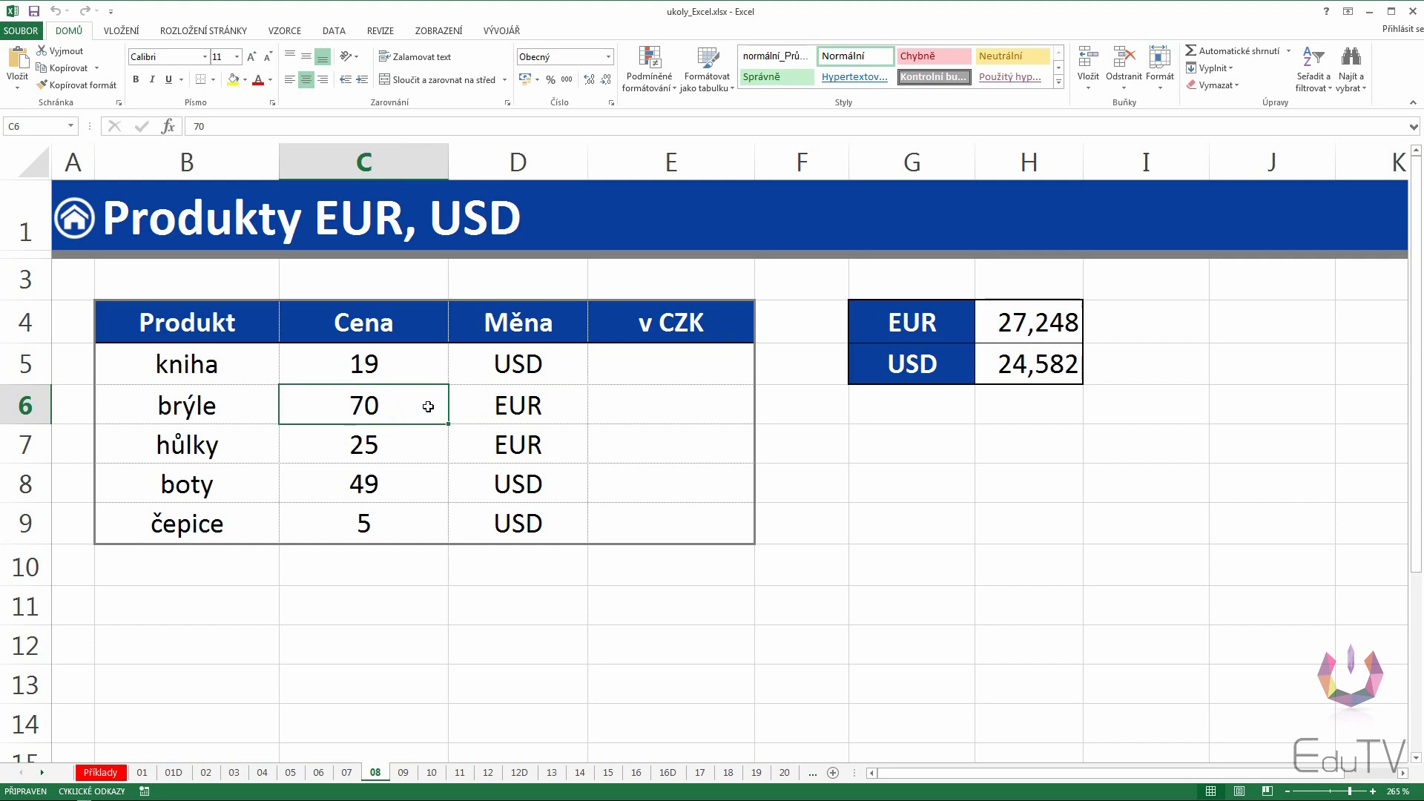
click(1015, 328)
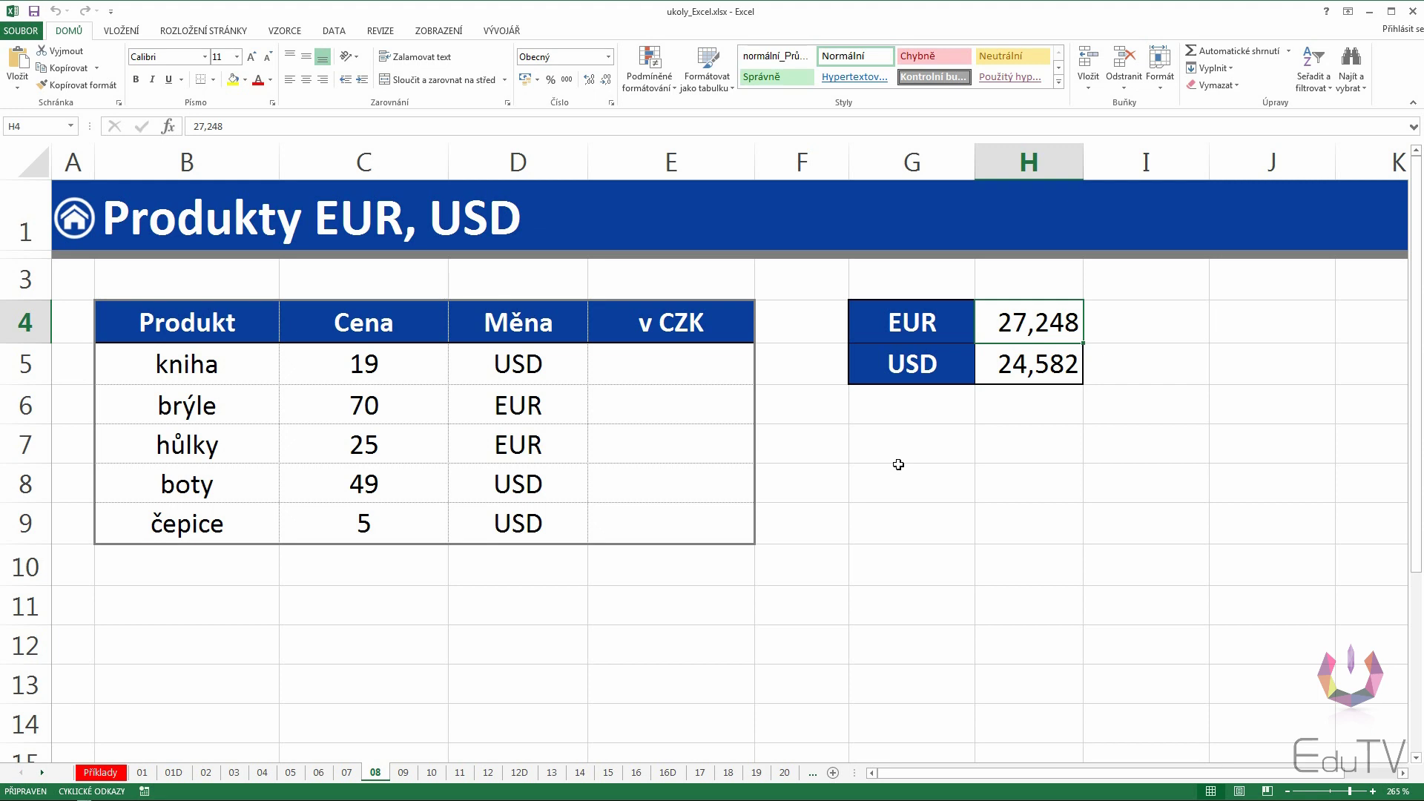
- Insert the KDYŽ function from Logické into E5 and move its arguments dialog off the rate table
click(679, 366)
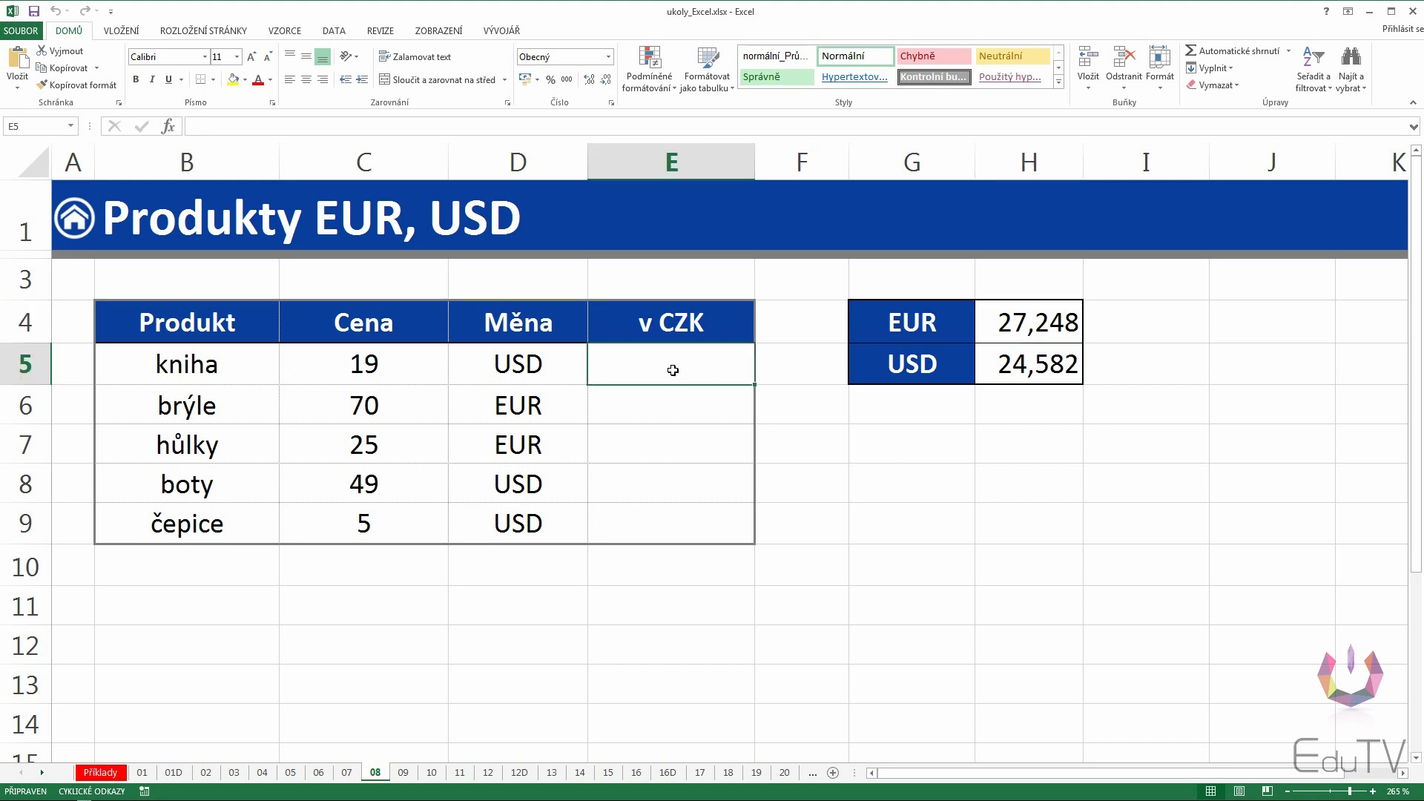
click(285, 31)
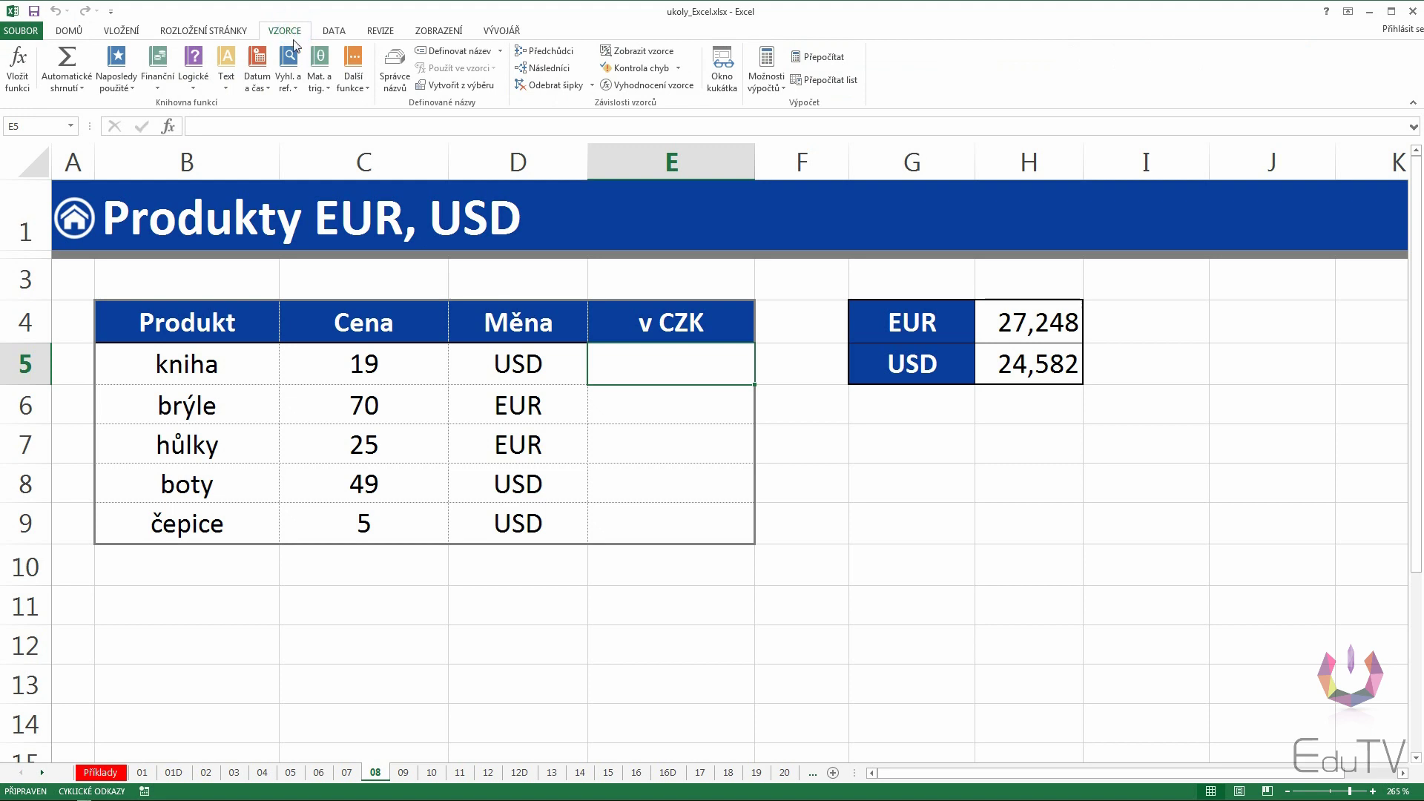
click(198, 81)
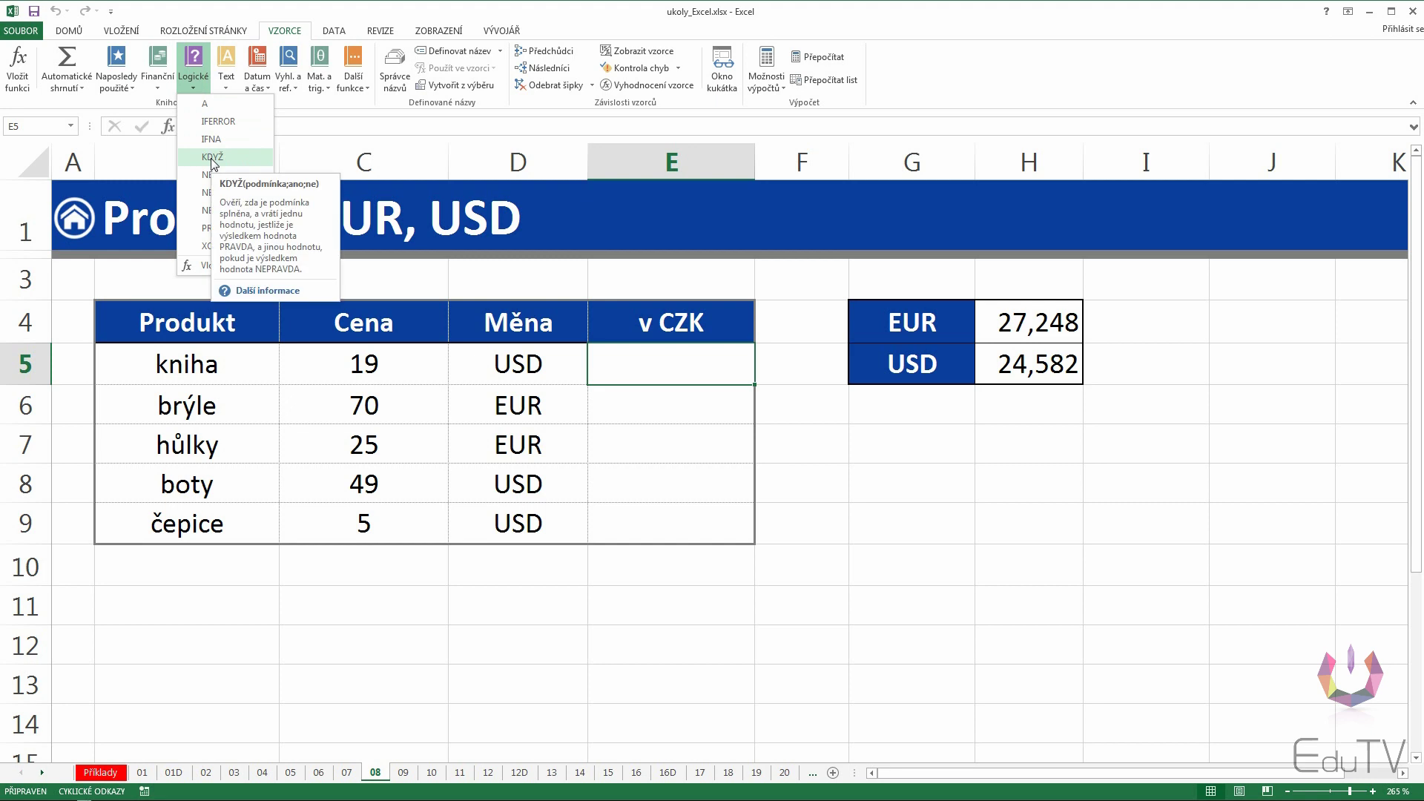
click(213, 158)
drag(826, 338, 723, 434)
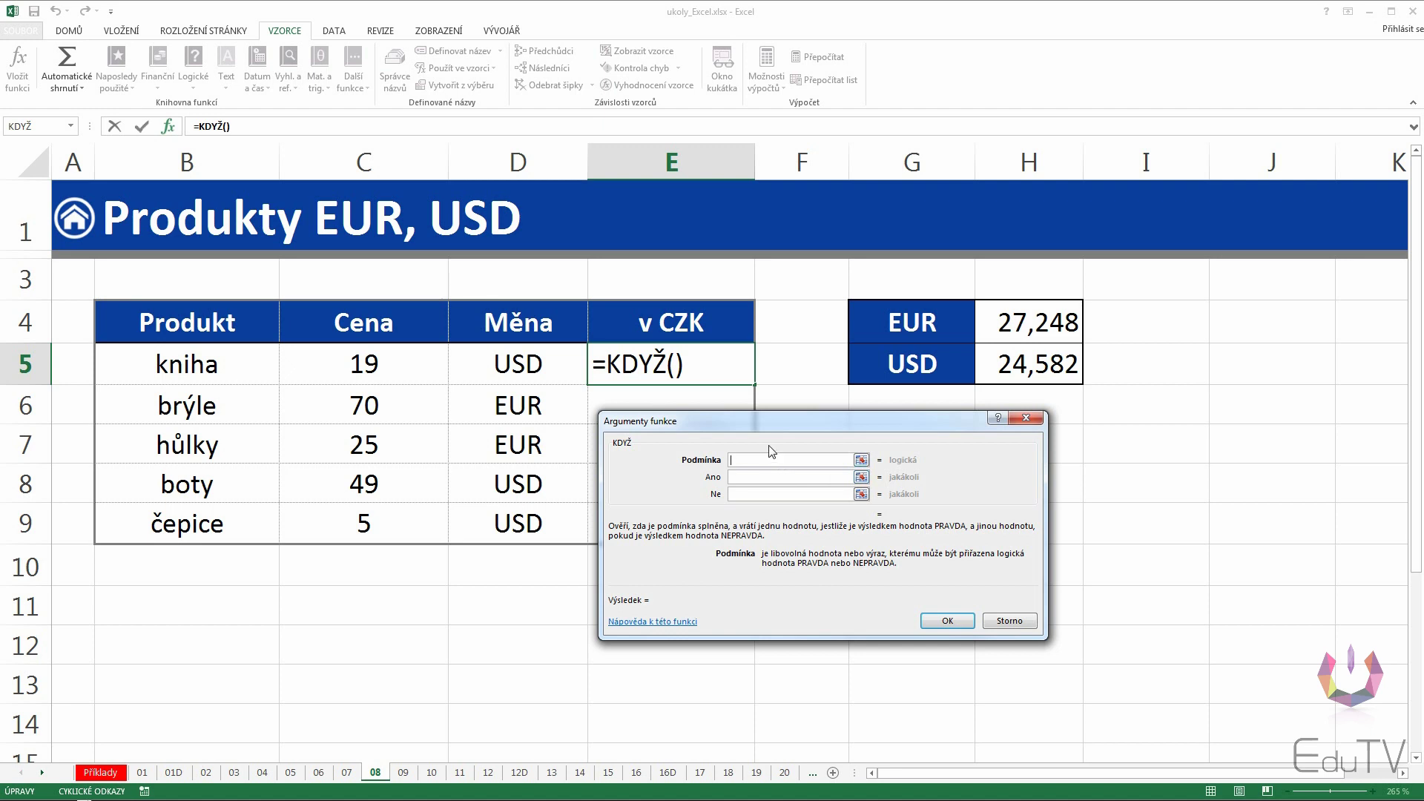
- Enter D5="USD" as the KDYŽ condition, then move to the Ano argument
click(526, 365)
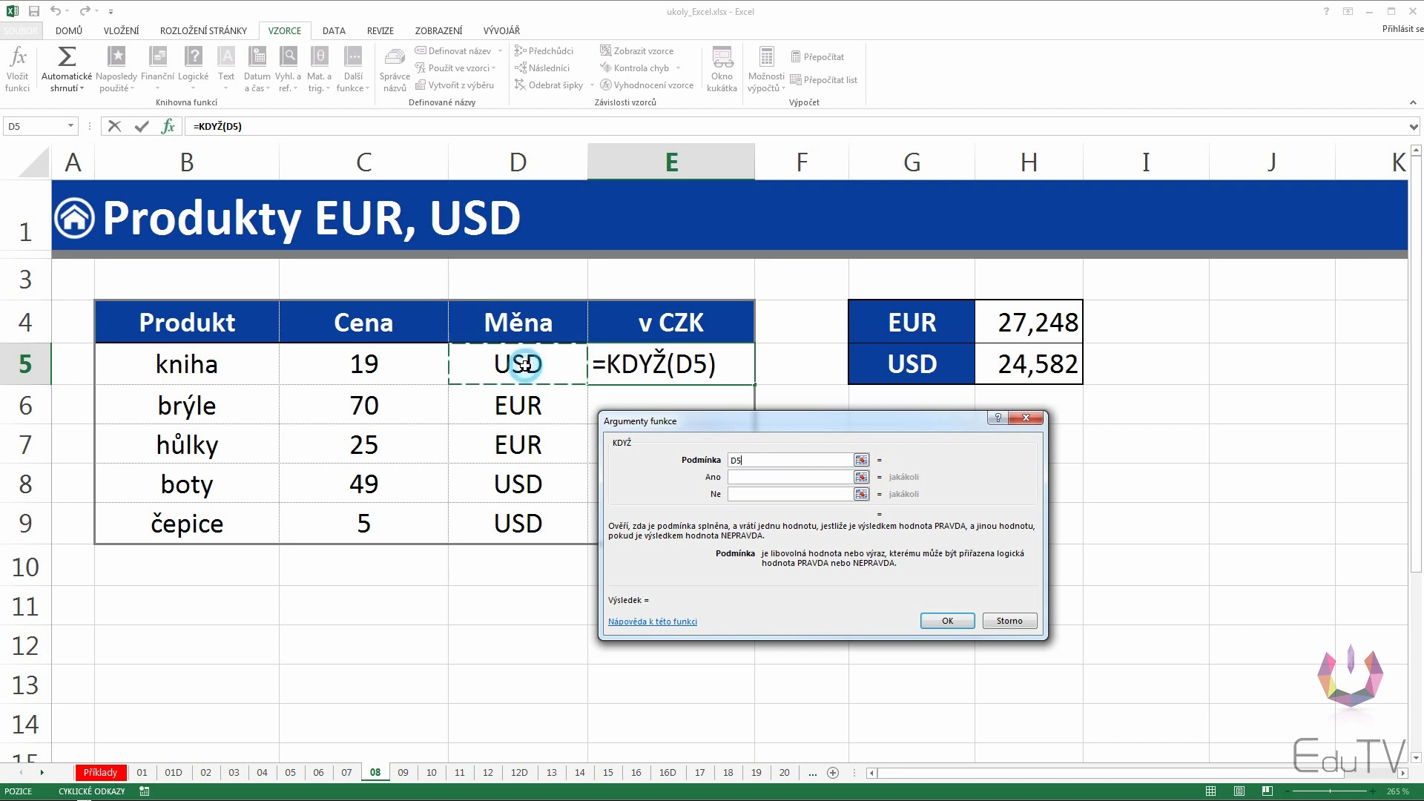
text(=)
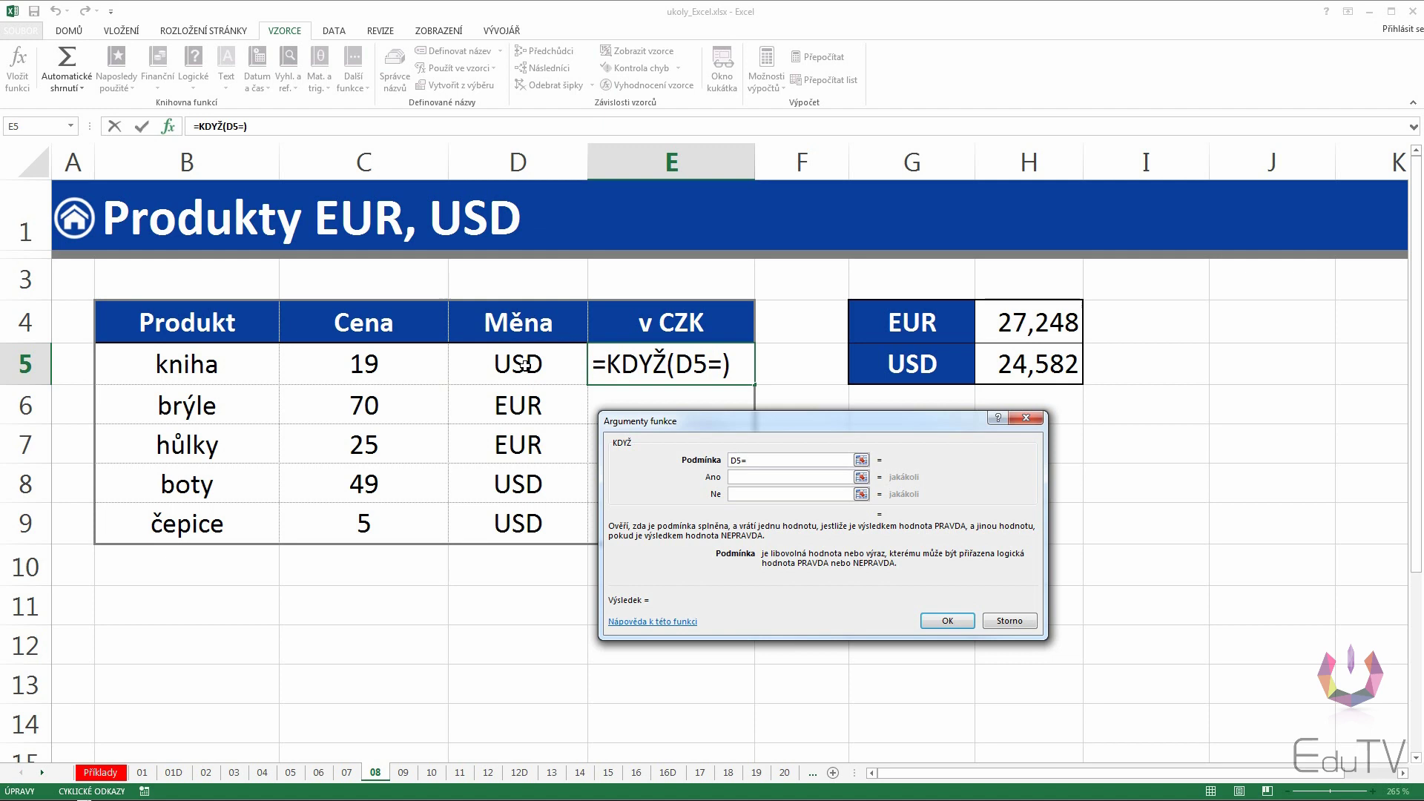
text("USD")
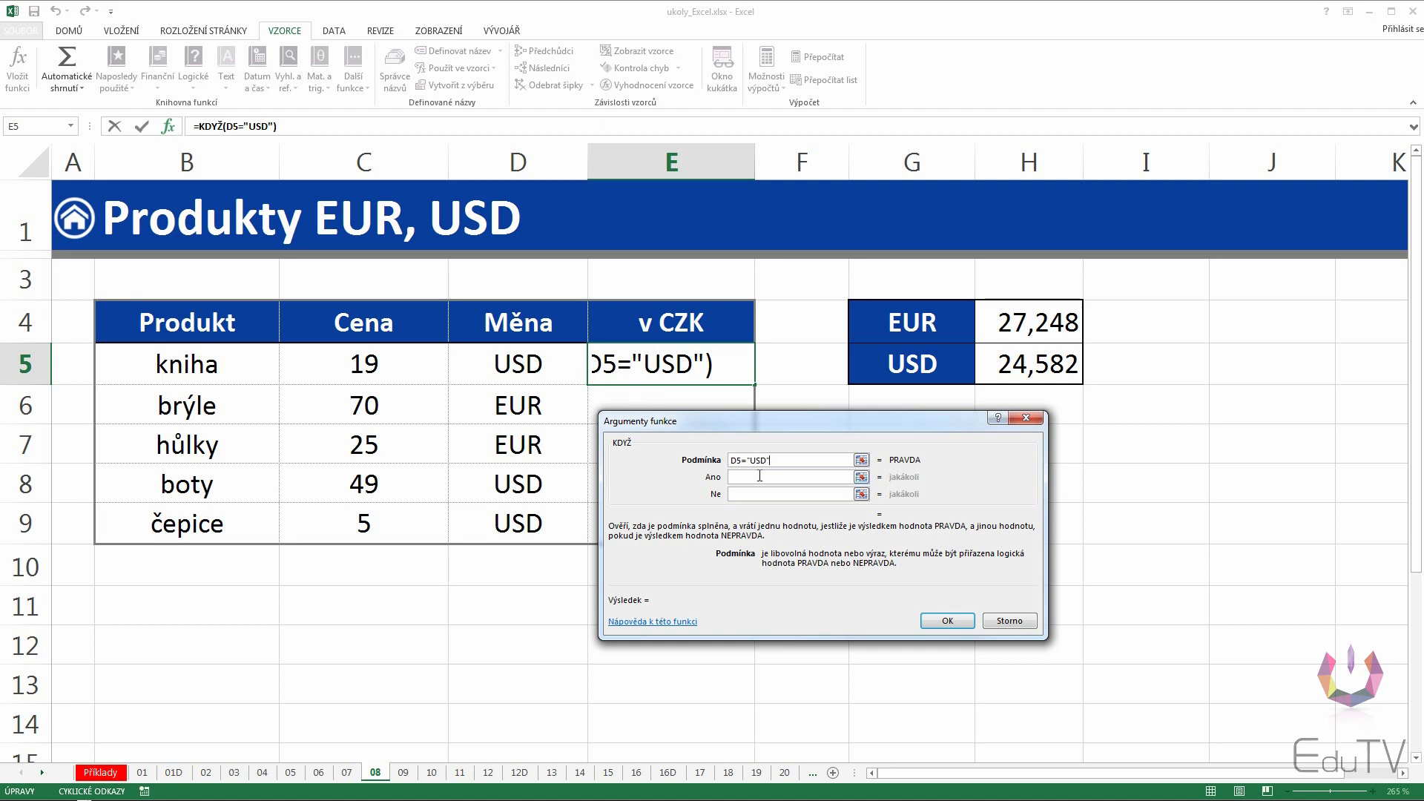
drag(747, 460, 778, 461)
click(778, 461)
click(762, 475)
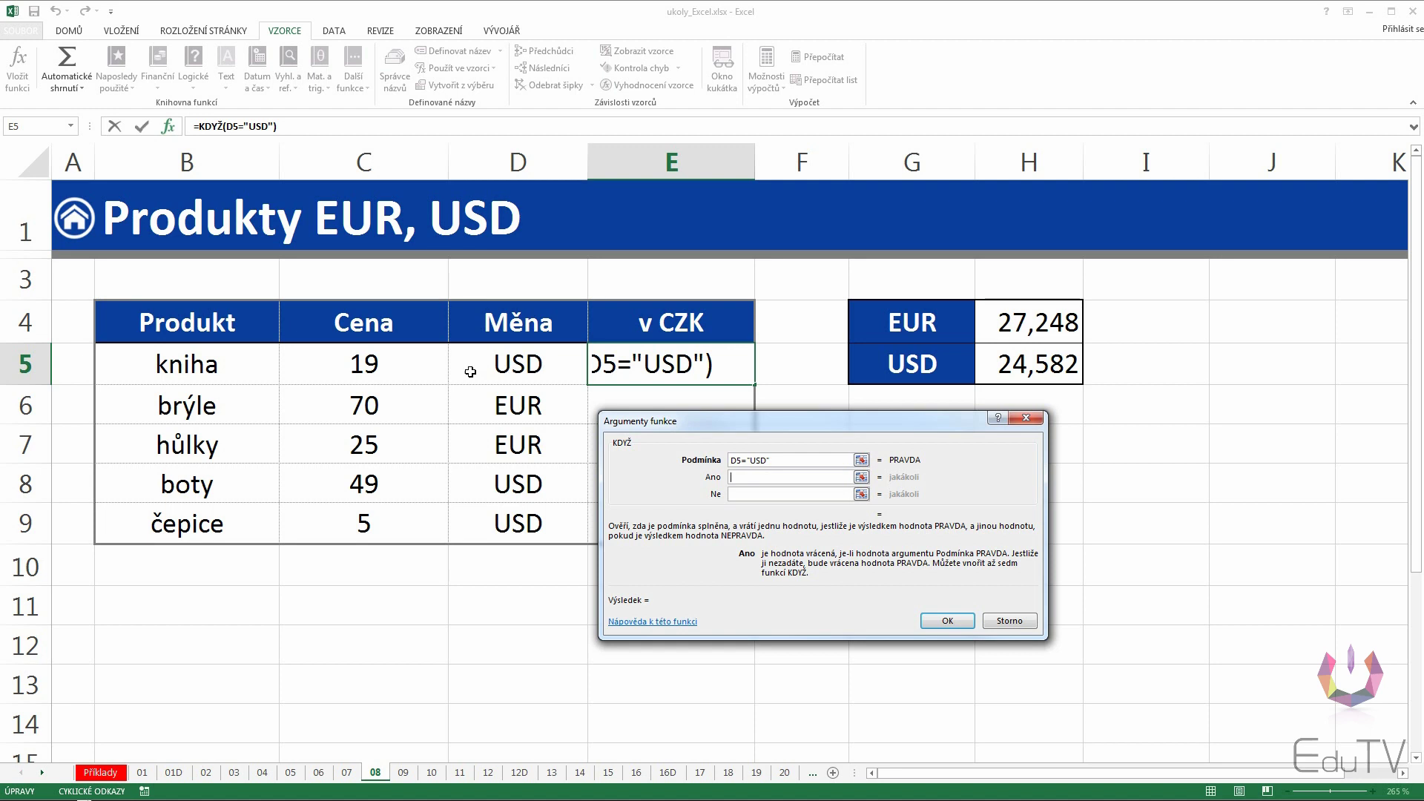
- Set the Ano argument to C5*H5, multiplying the price by the USD rate
click(388, 374)
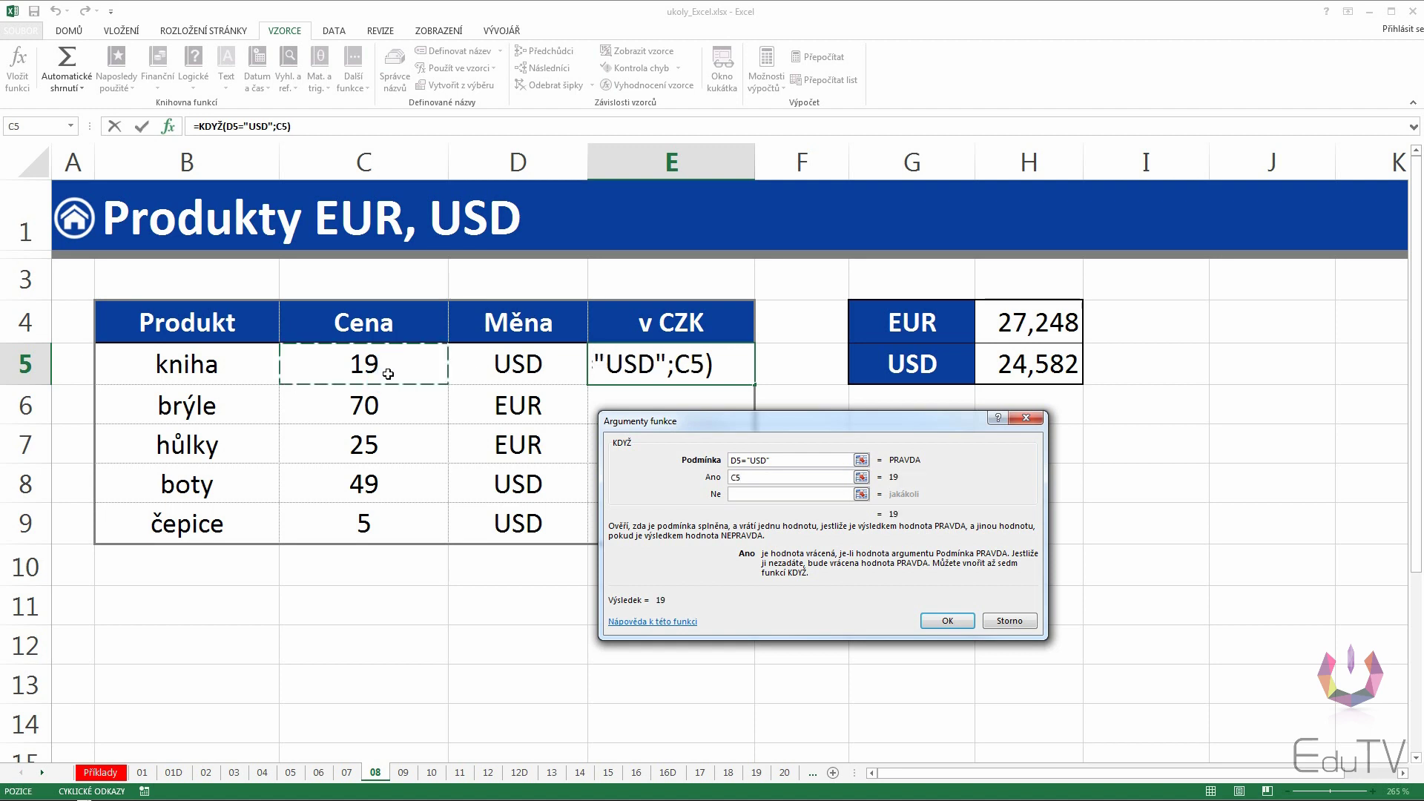
text(*)
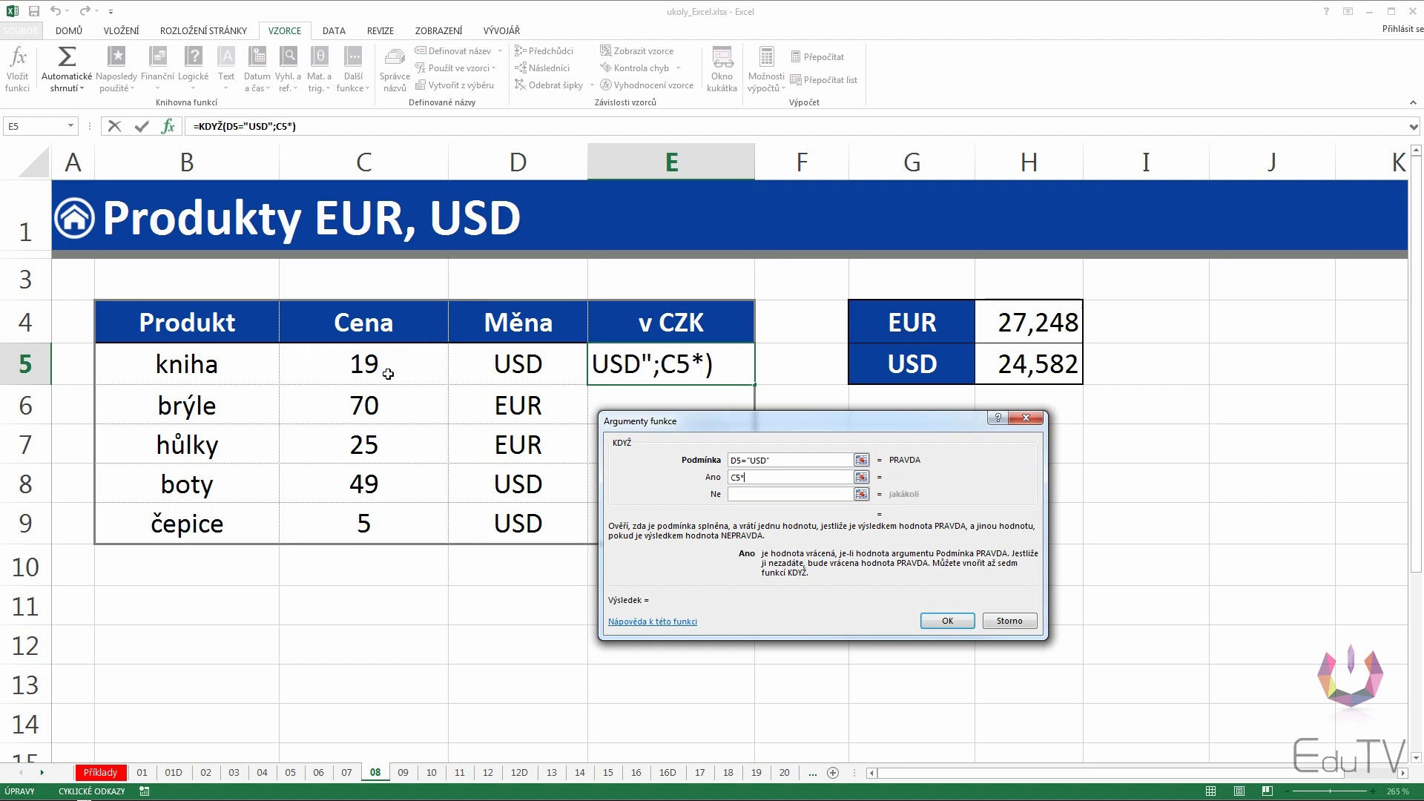
click(1028, 370)
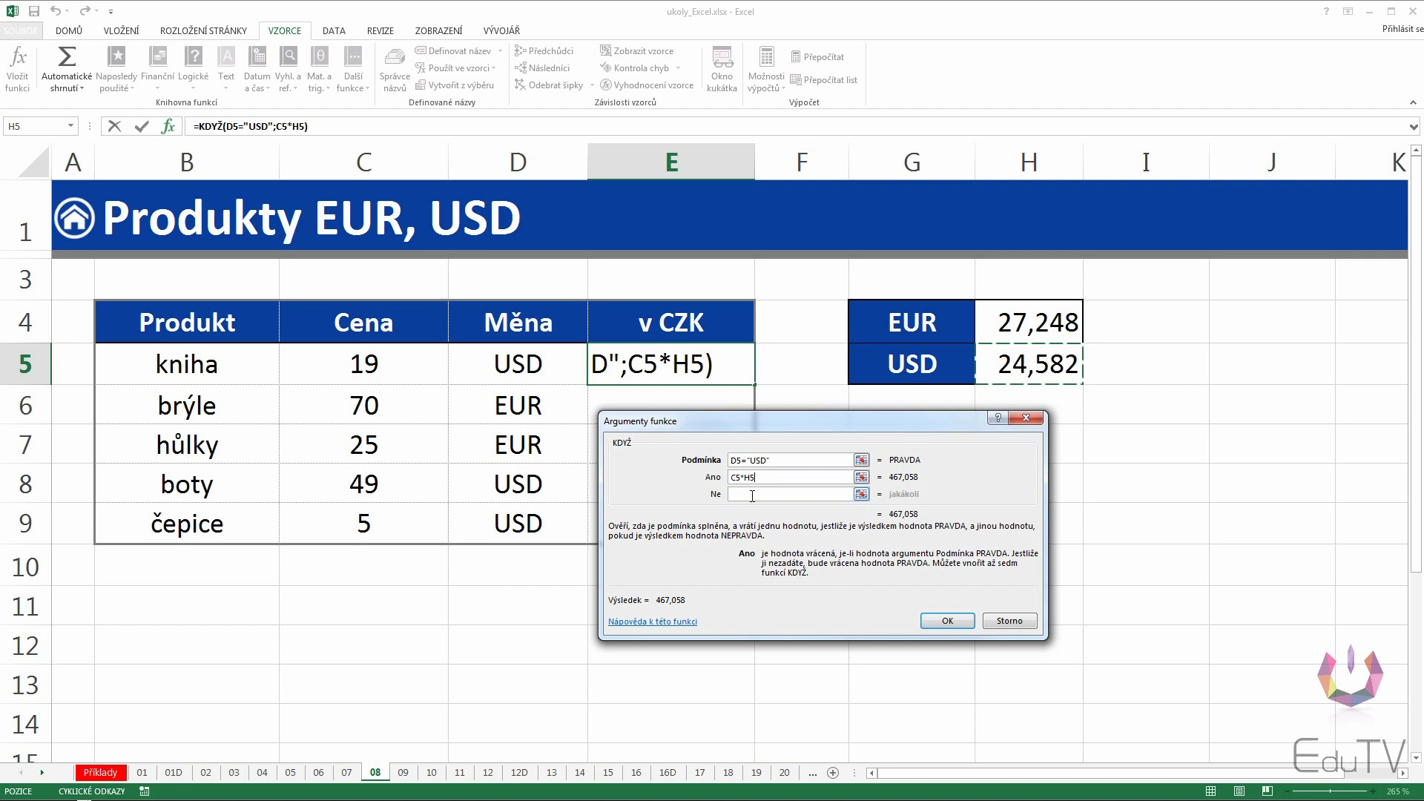
- Set the Ne argument to C5*H4 for EUR prices and review both results
click(752, 496)
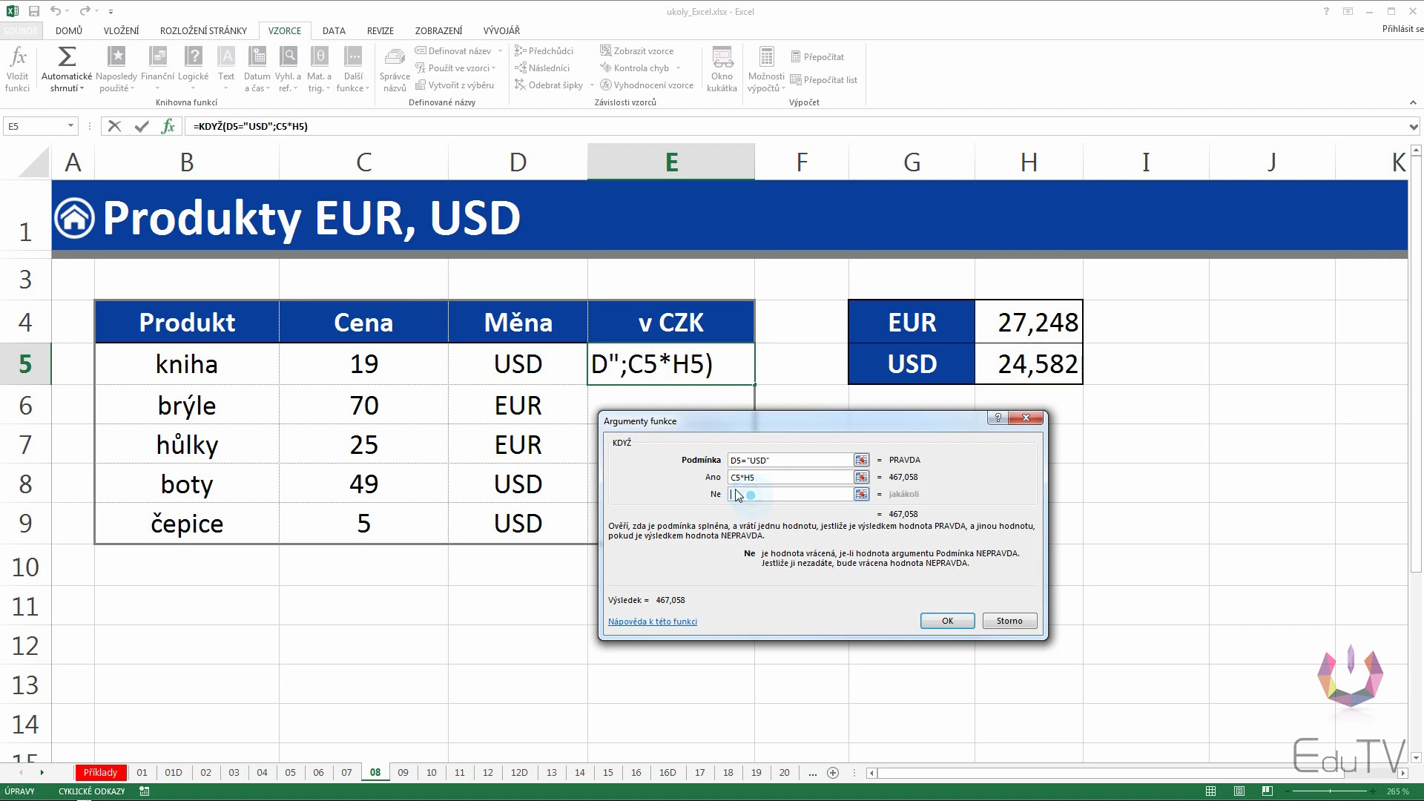
click(383, 374)
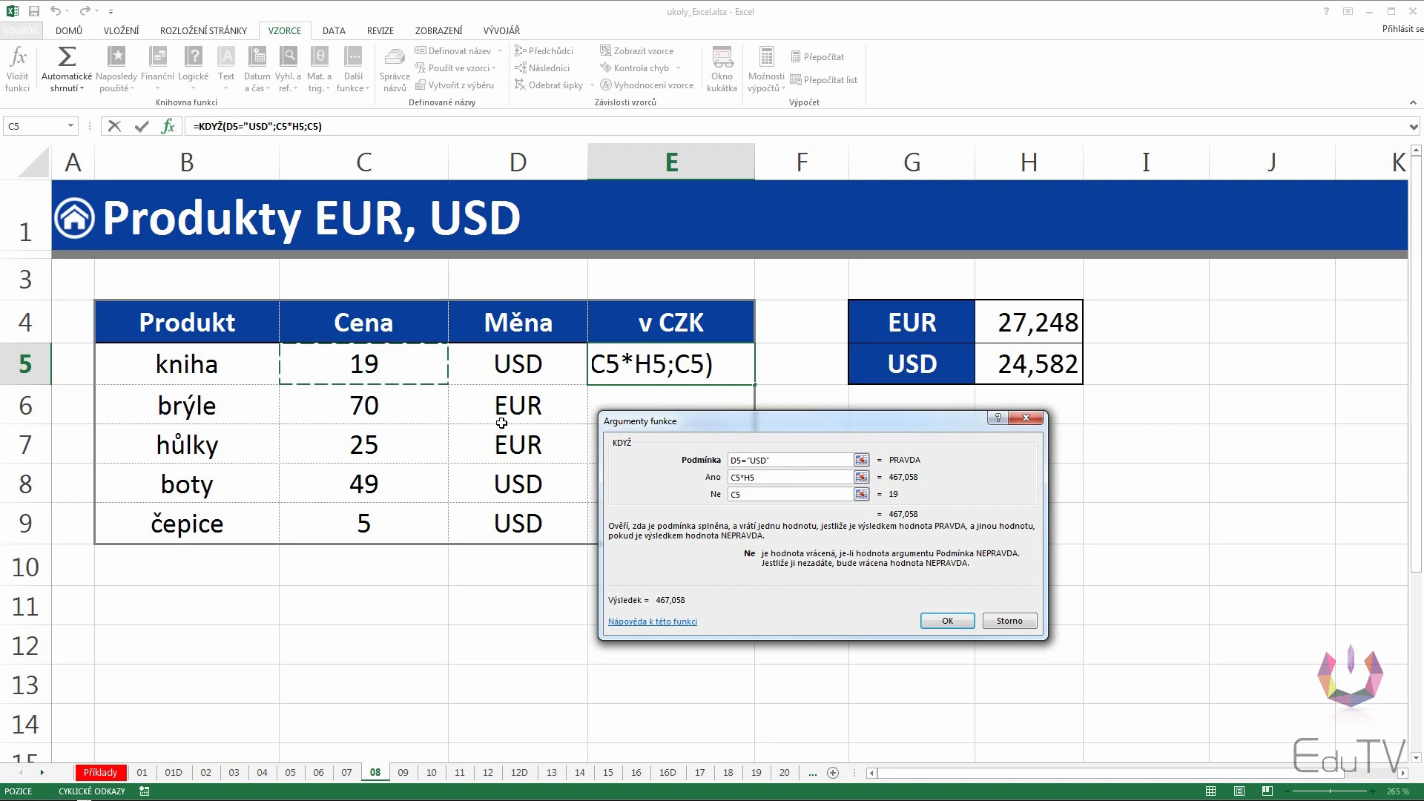
text(*)
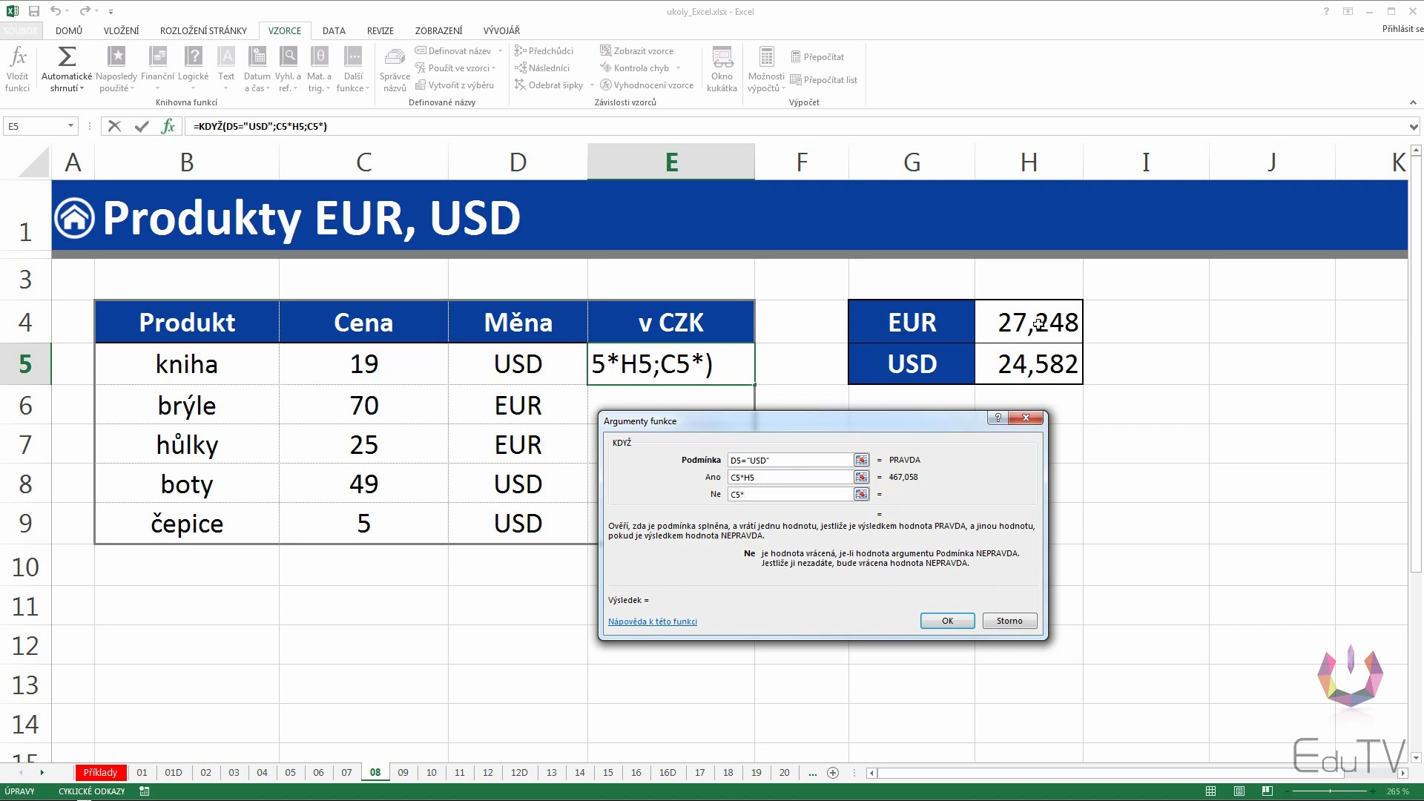
click(1035, 324)
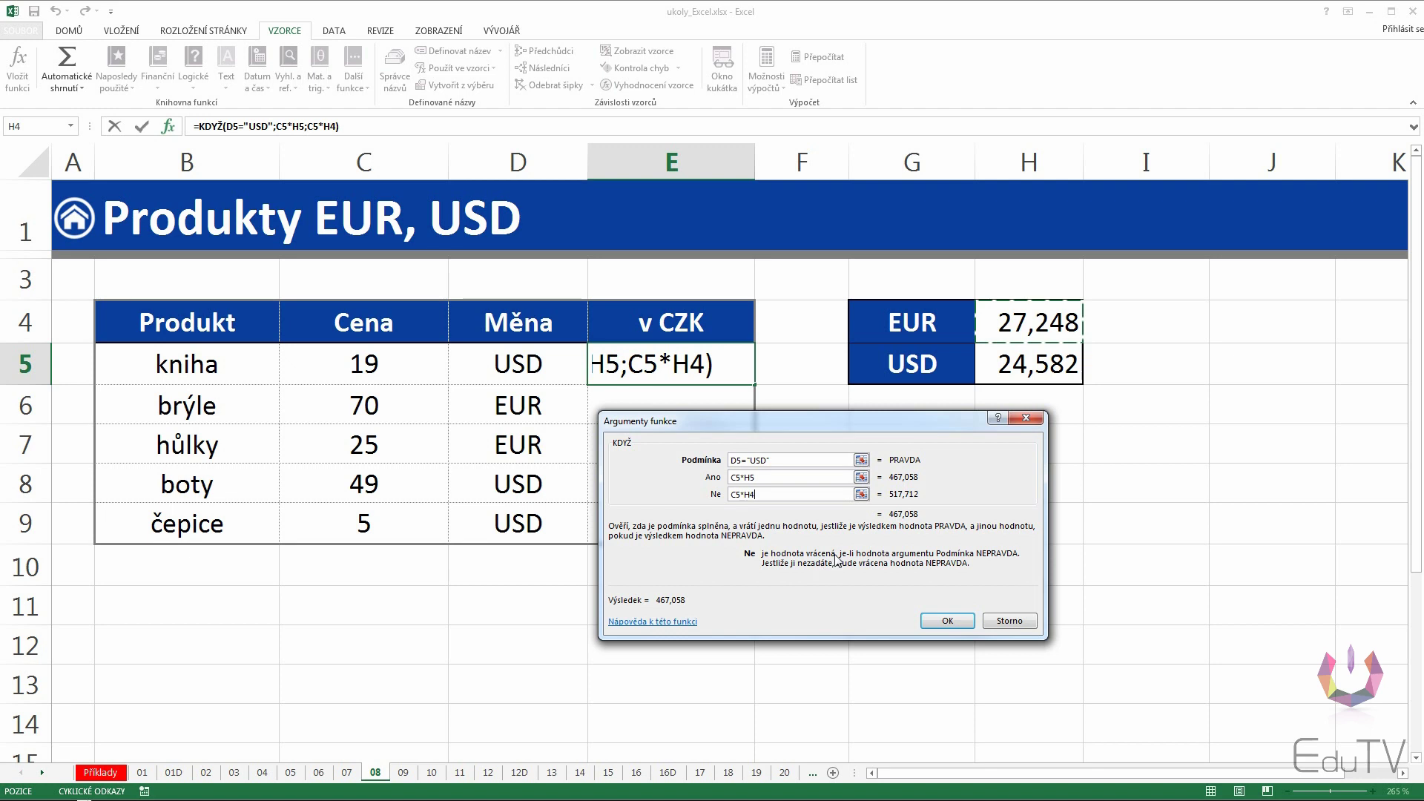
click(748, 478)
click(752, 494)
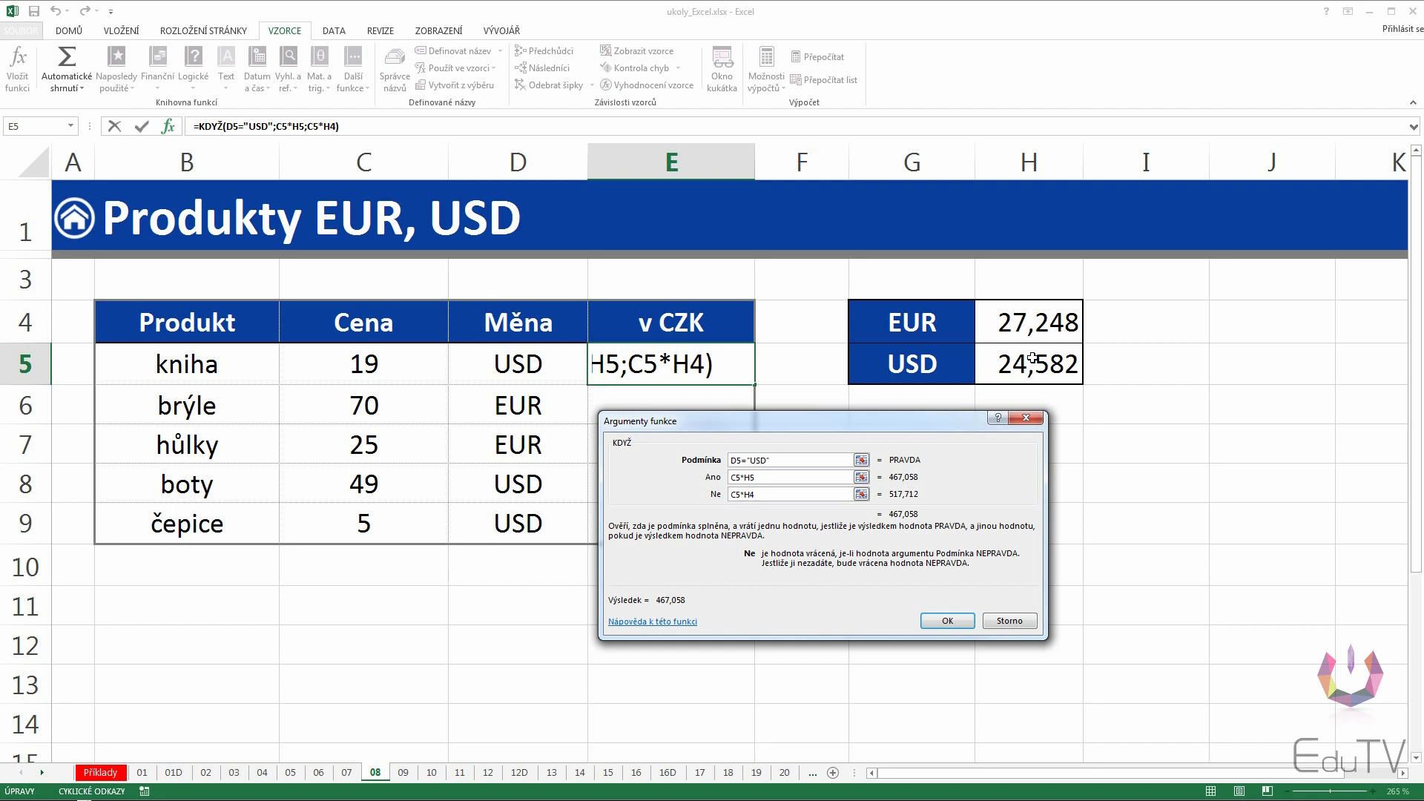
- Make the rate references absolute as $H$5 and $H$4 and confirm the E5 formula
click(750, 477)
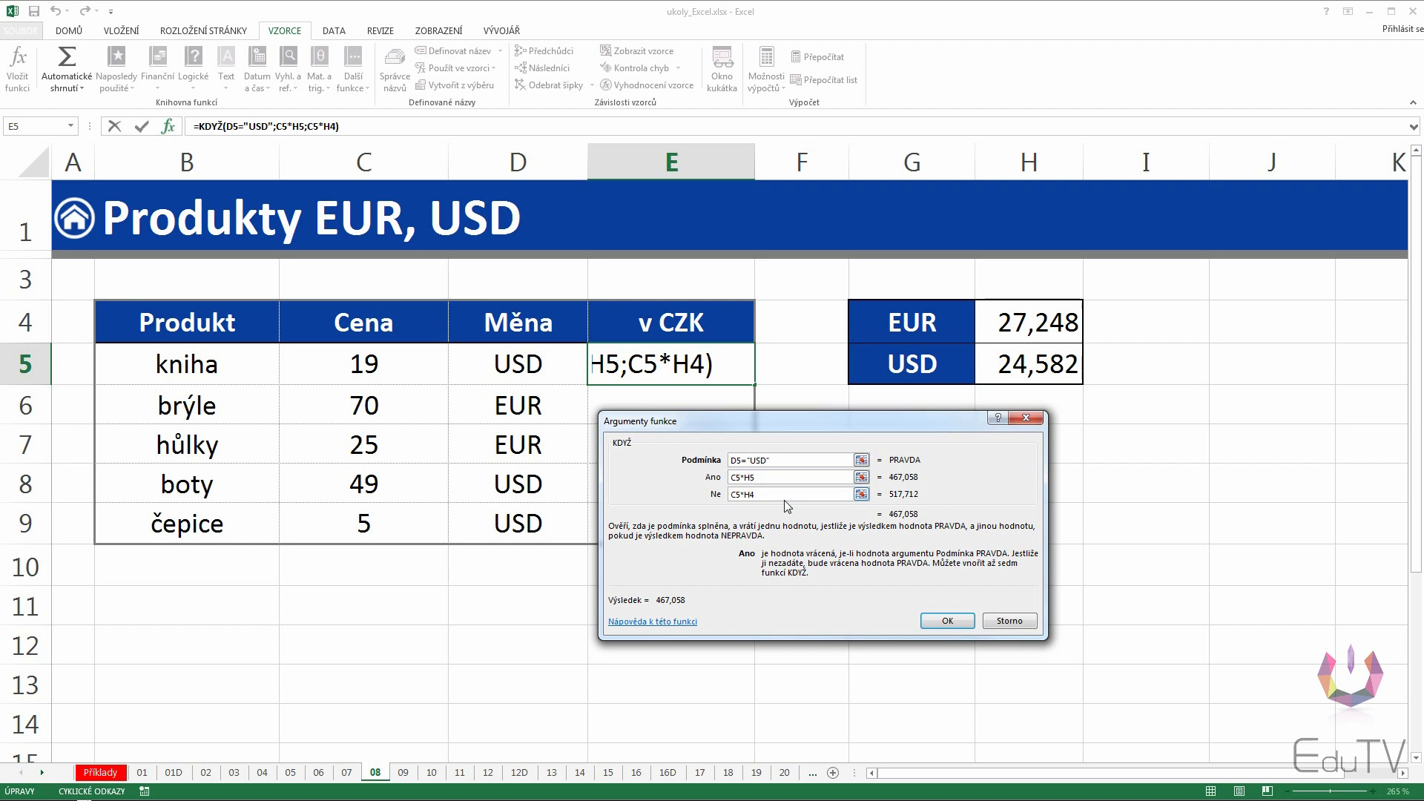
key(F4)
click(756, 495)
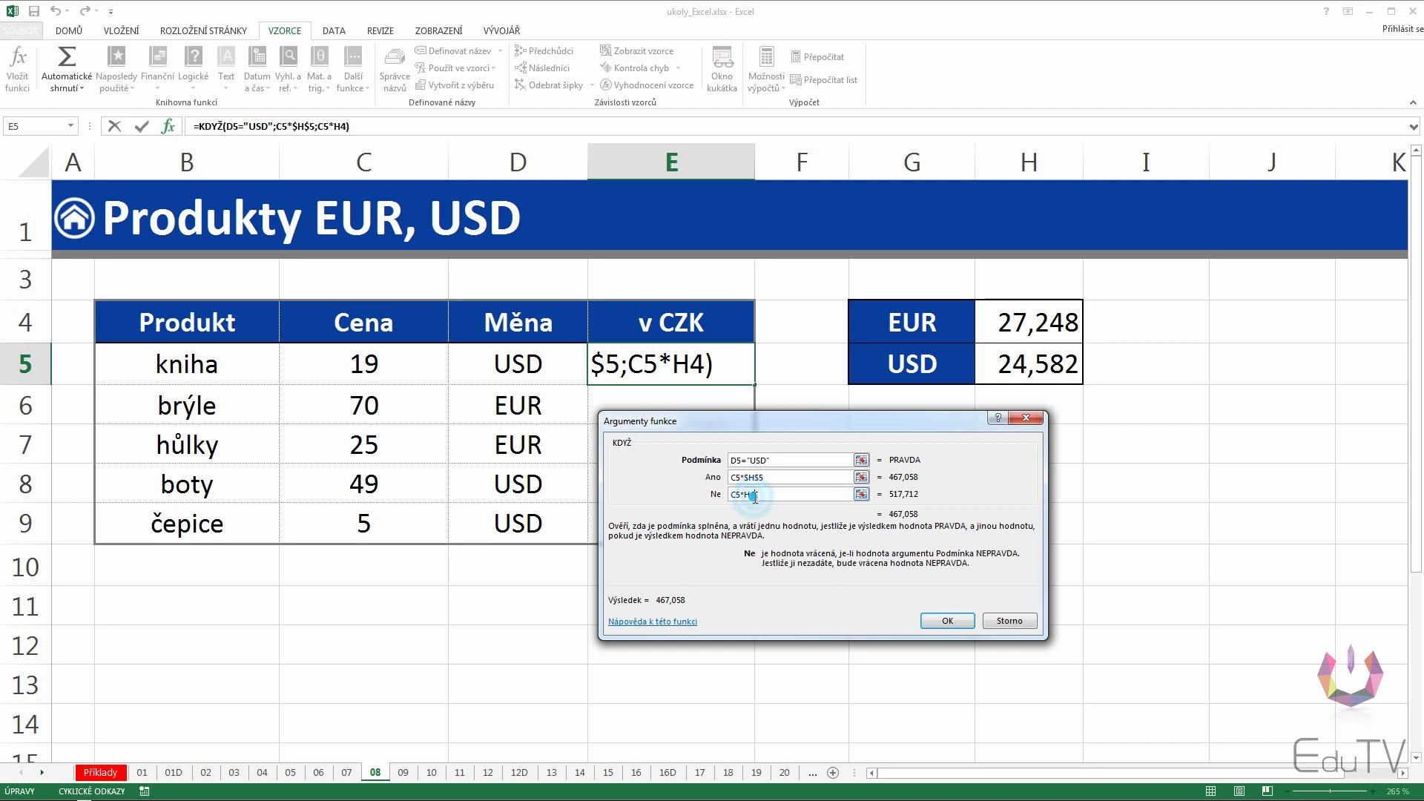
key(F4)
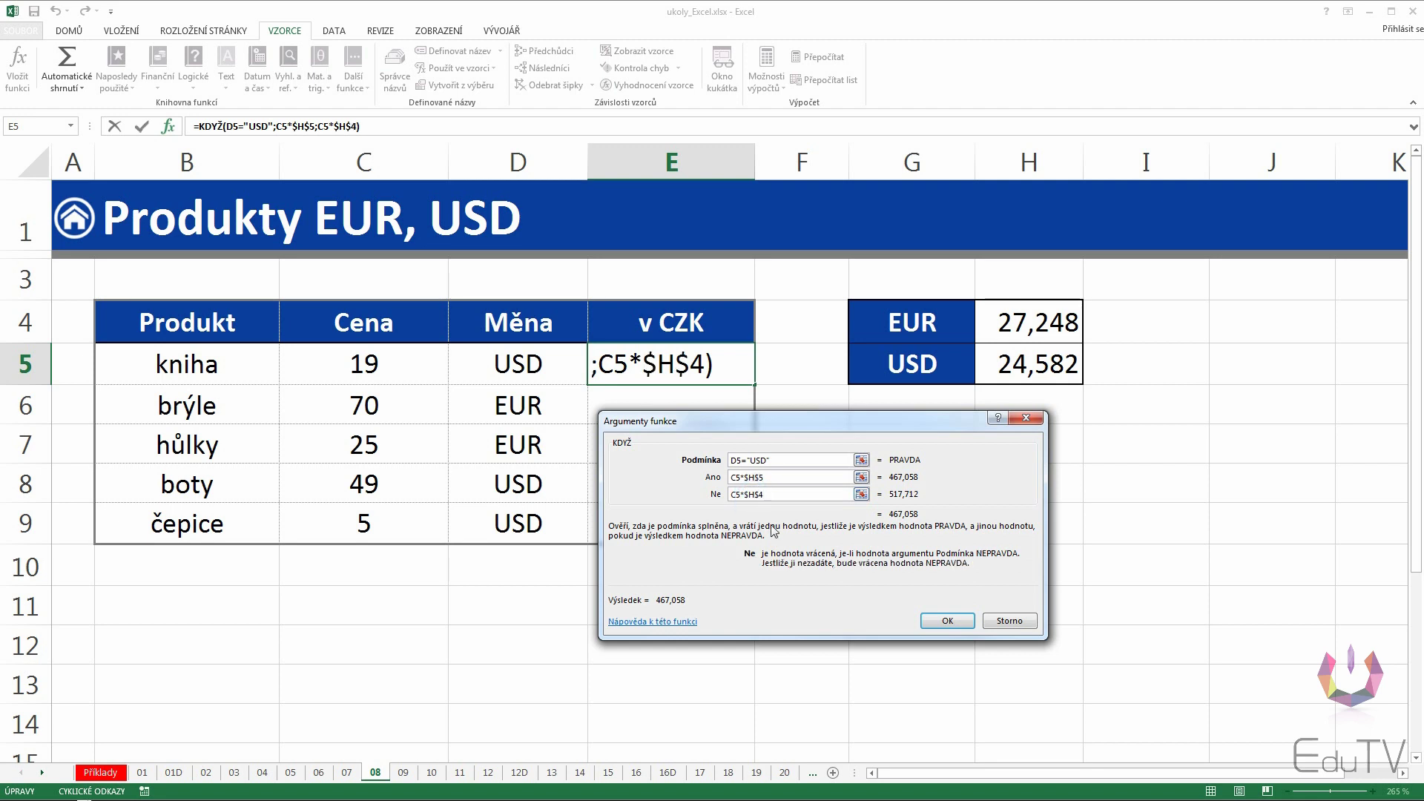
click(745, 478)
drag(745, 478, 775, 477)
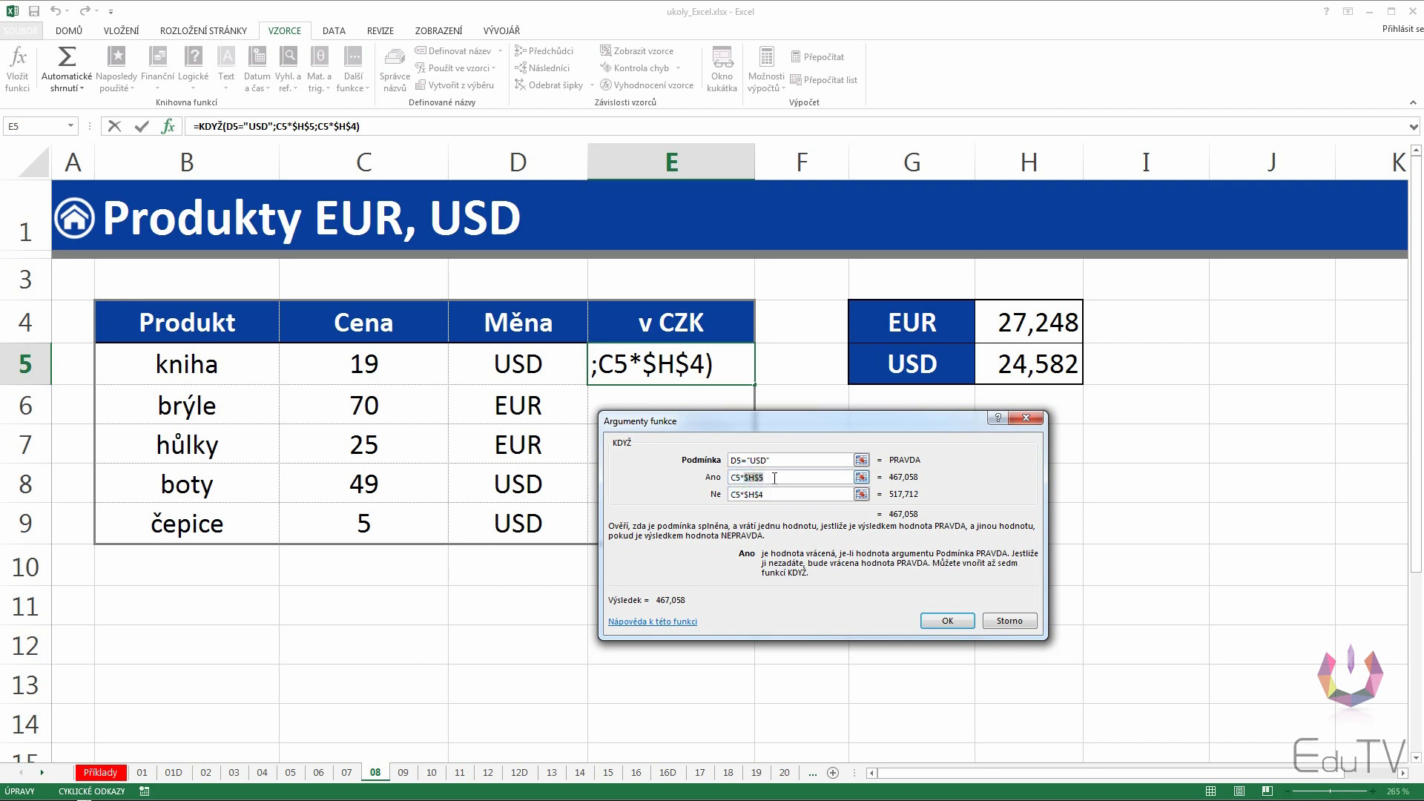
click(775, 477)
click(946, 621)
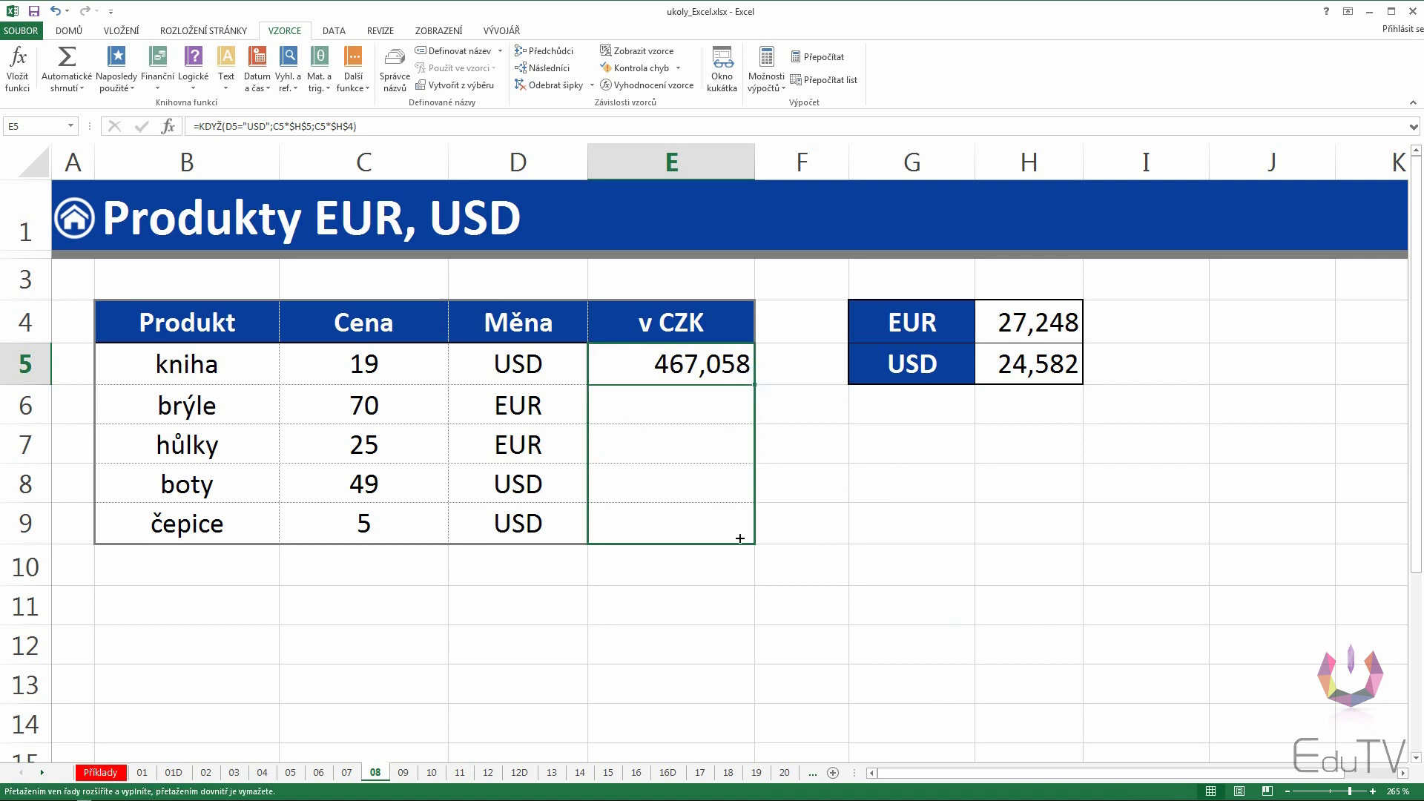
- Fill the E5 formula down to E9 without formatting
drag(756, 385, 749, 543)
click(766, 553)
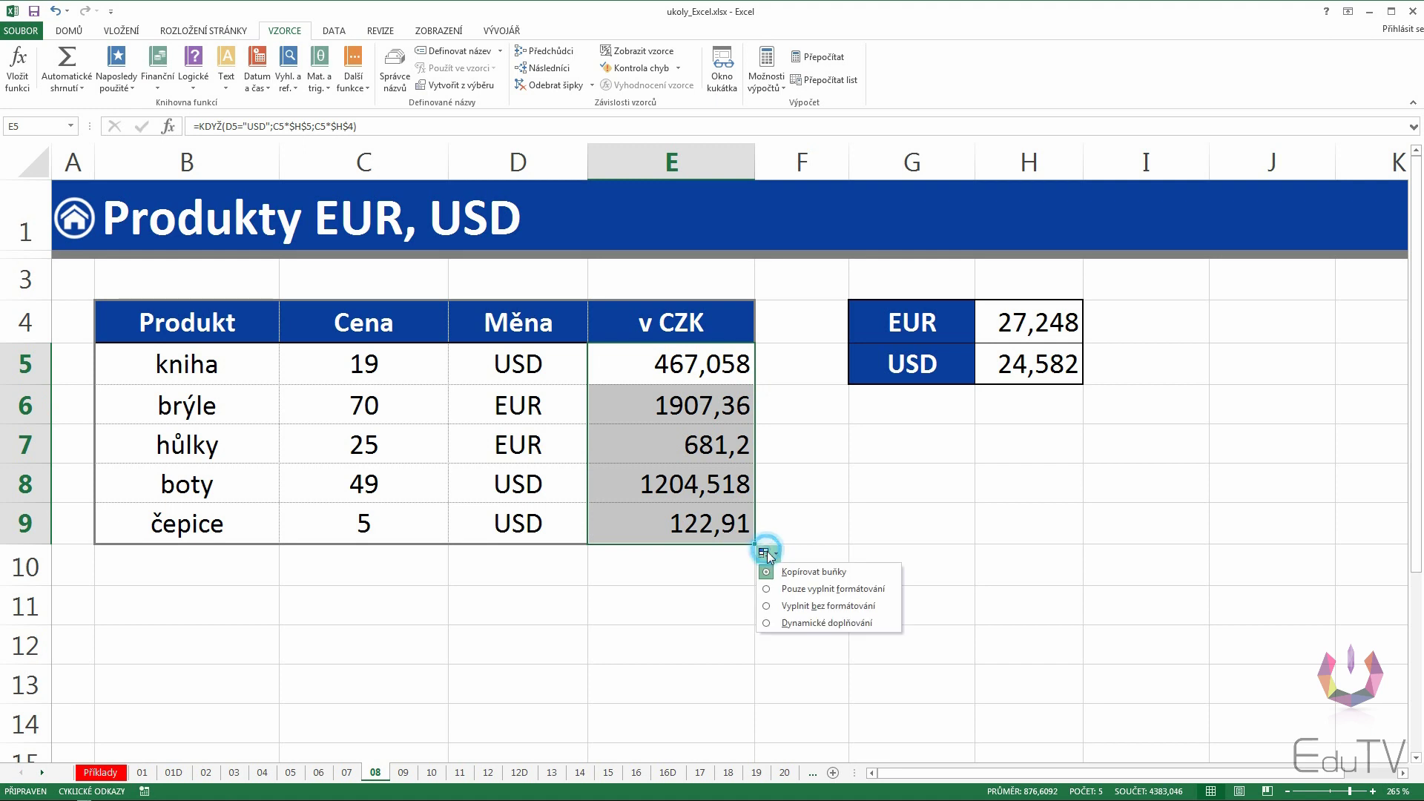
click(808, 606)
- Right-align the filled CZK values in E5:E9
click(69, 30)
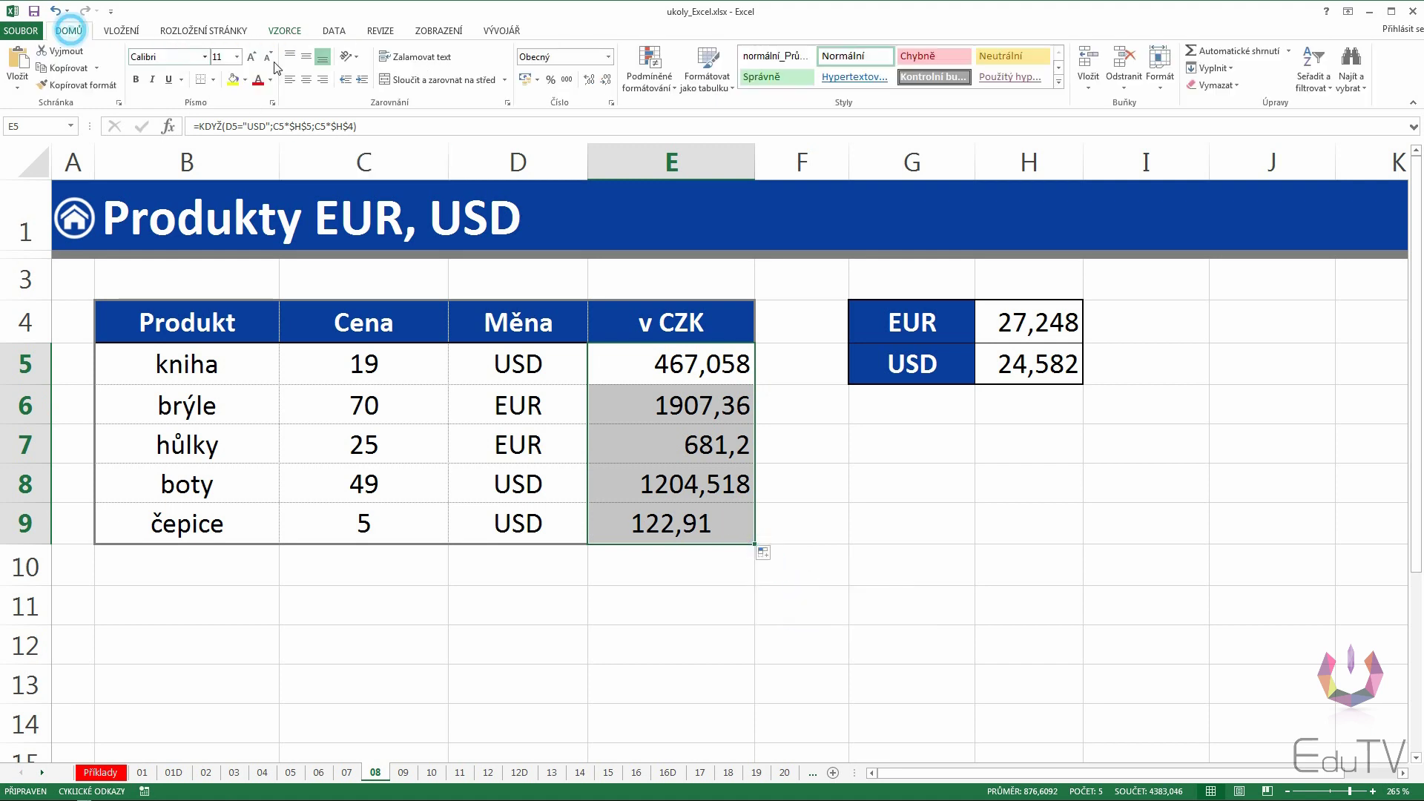
click(322, 79)
click(869, 488)
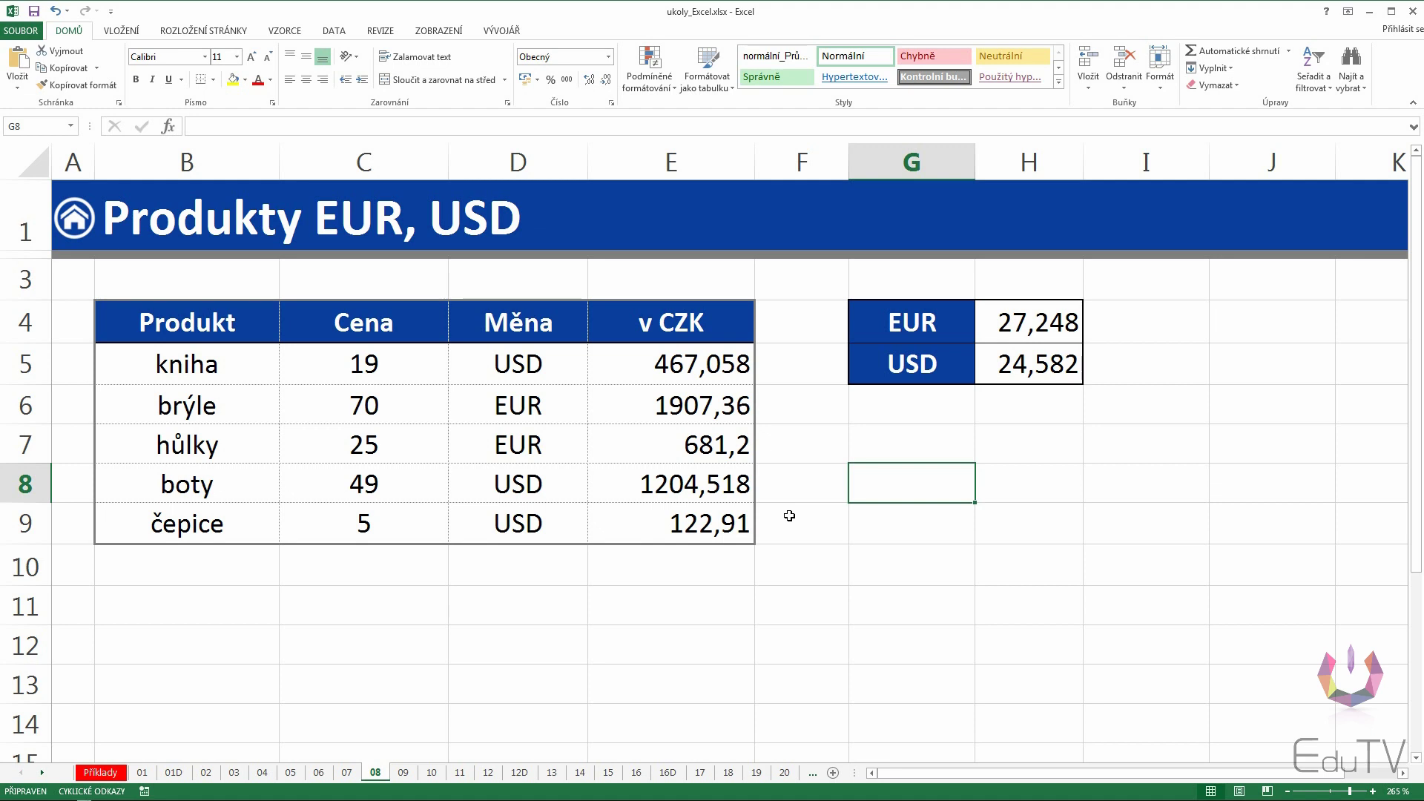
click(712, 363)
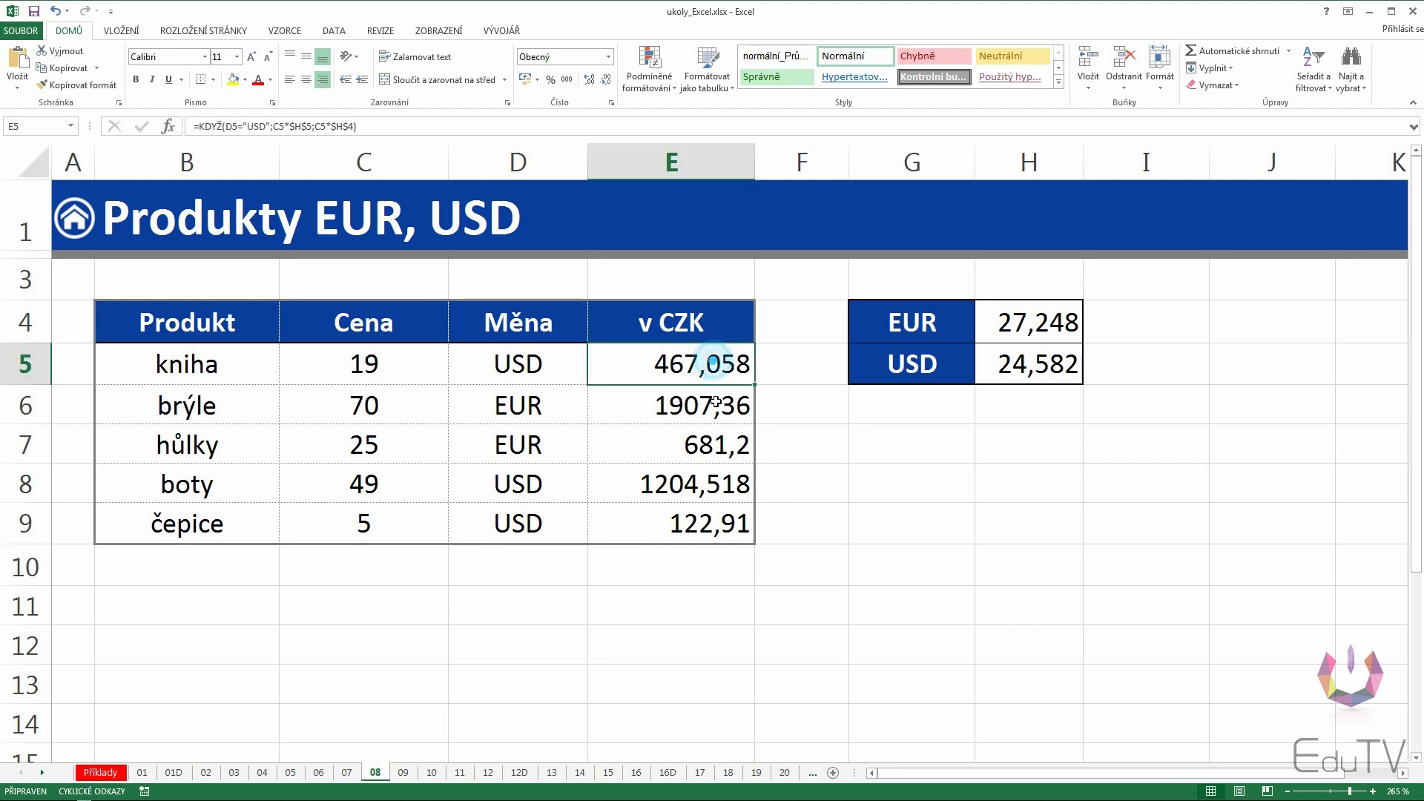
click(714, 410)
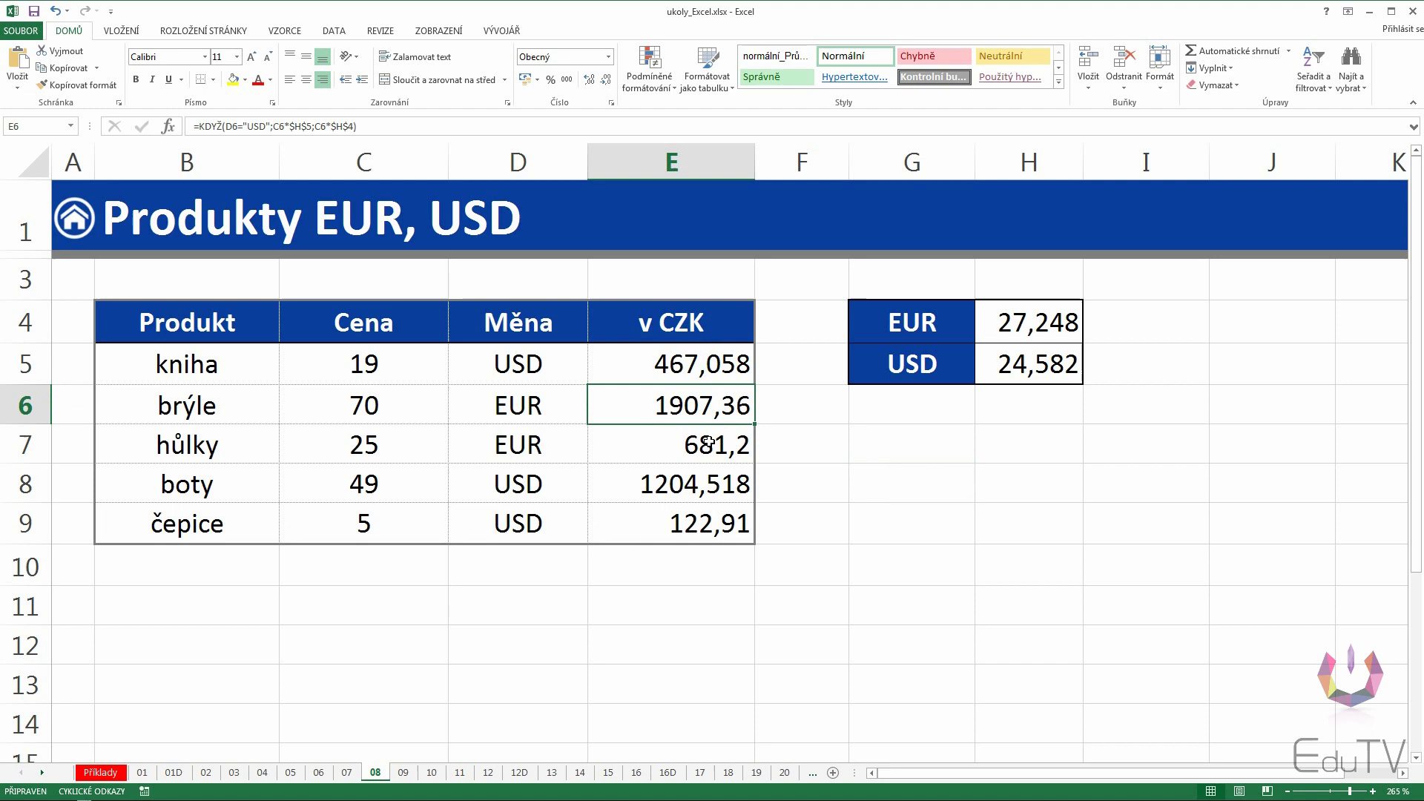
double_click(710, 438)
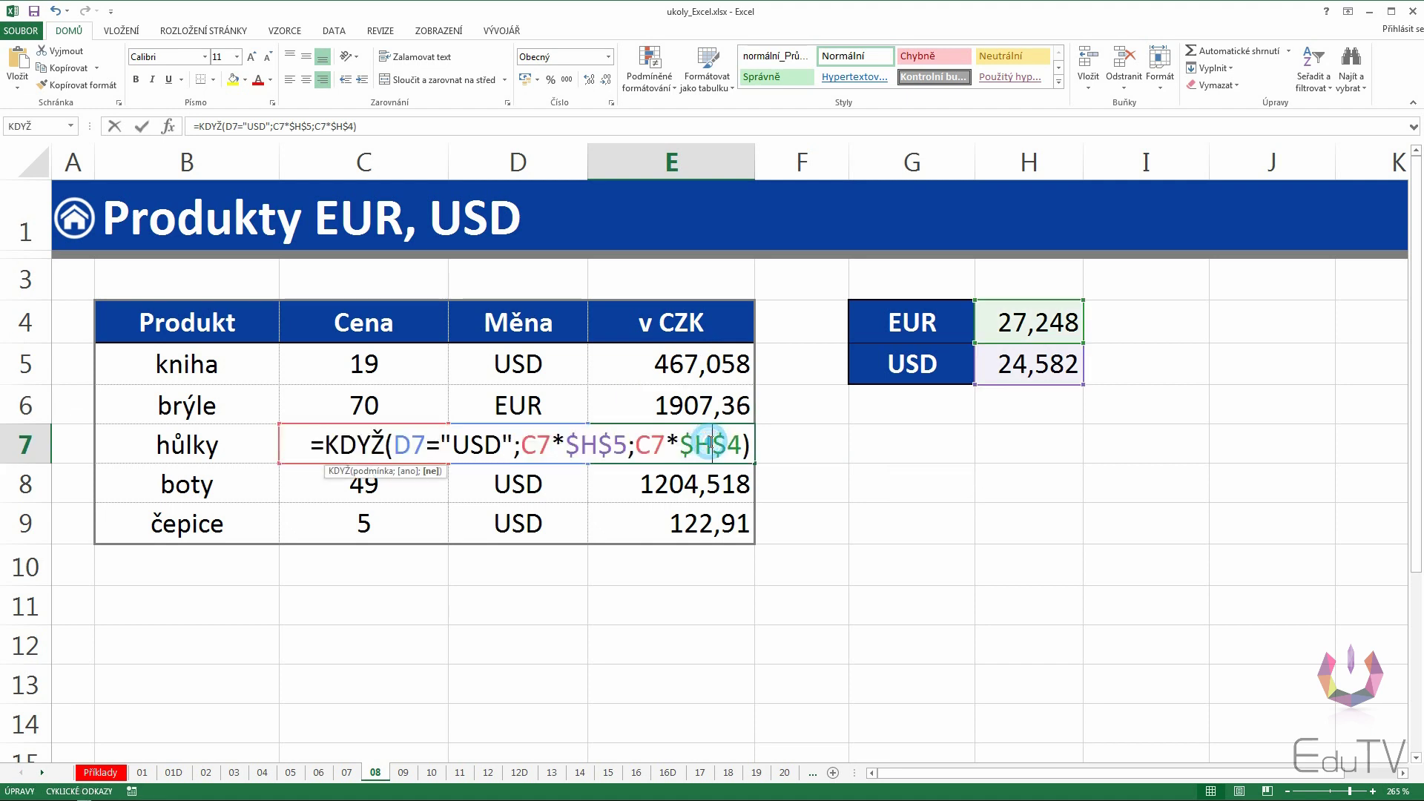
double_click(701, 489)
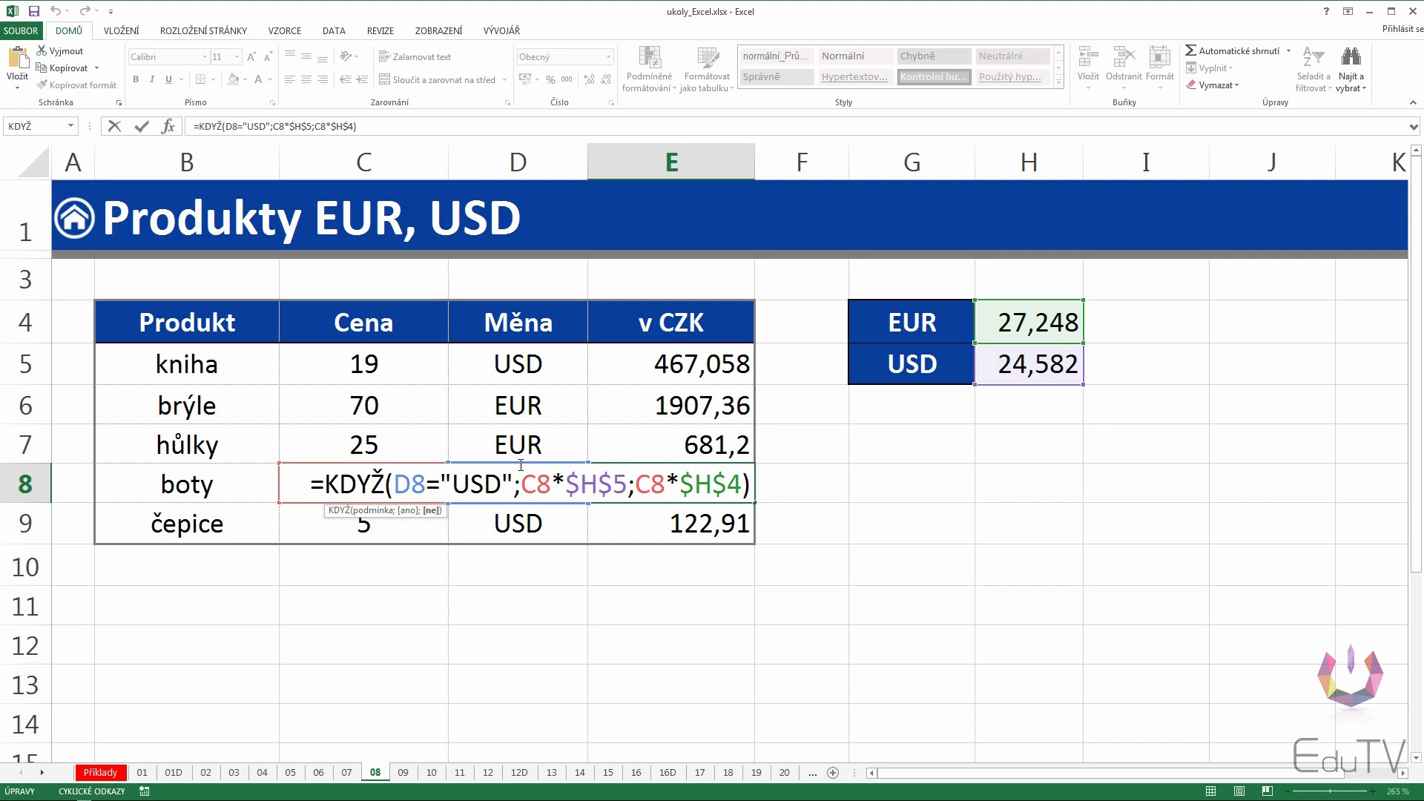
key(ctrl+Return)
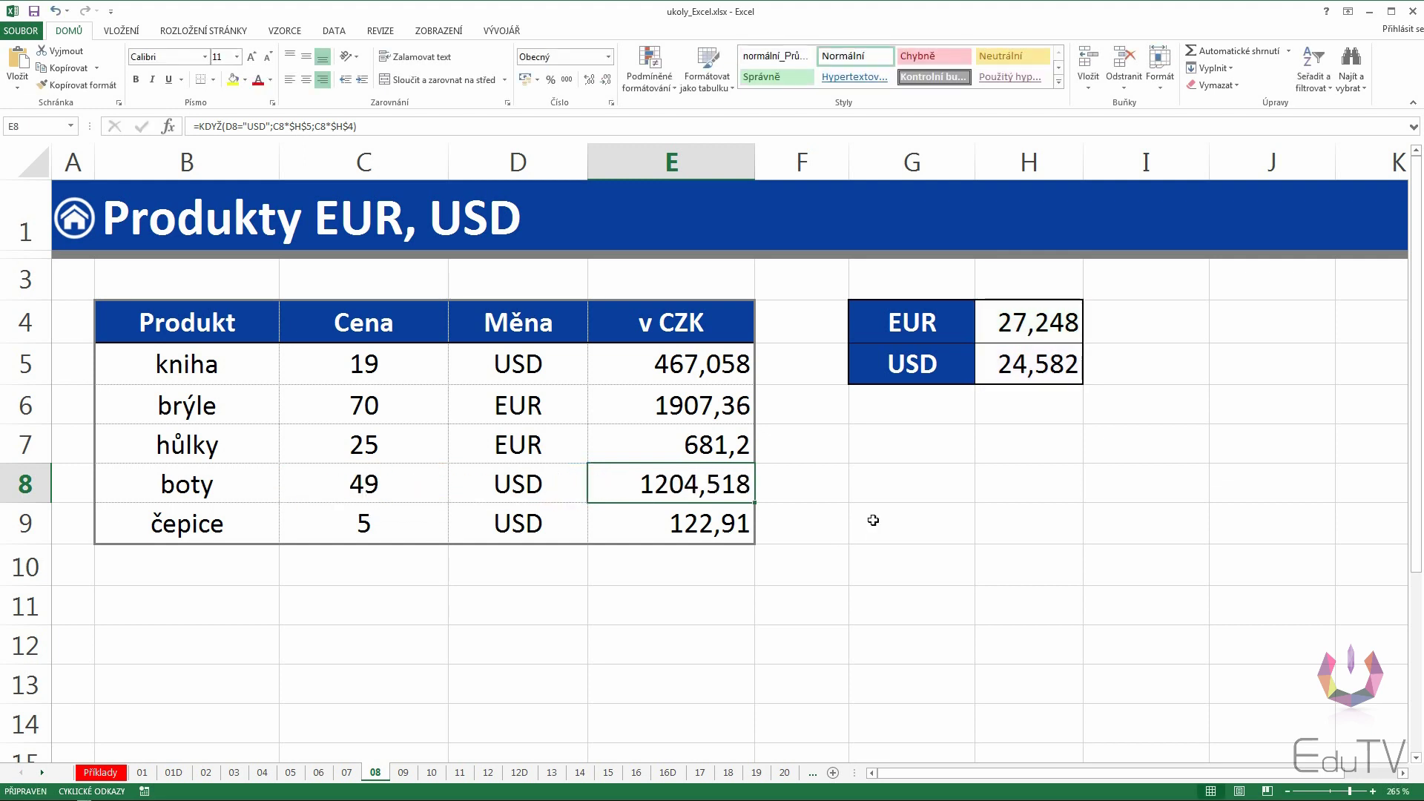
click(889, 512)
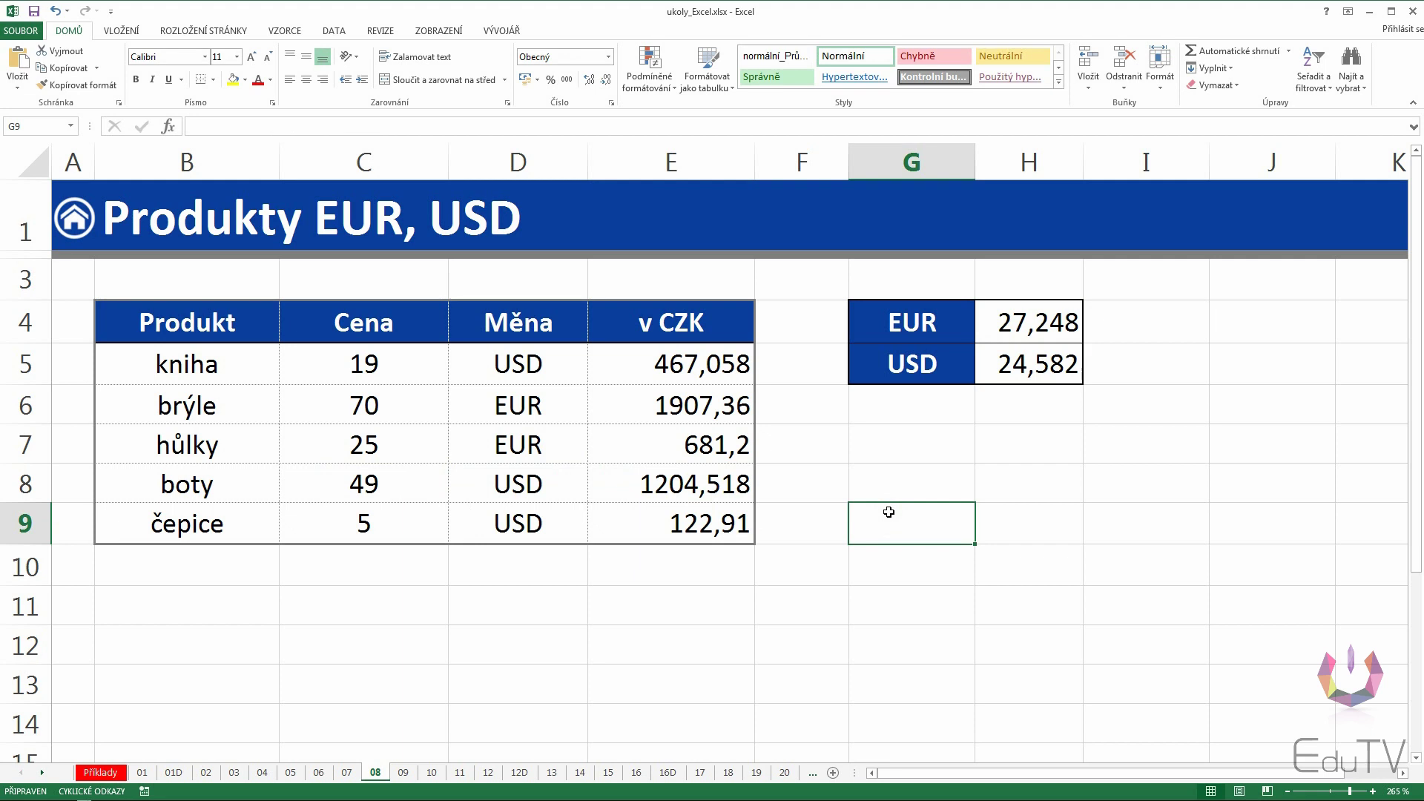